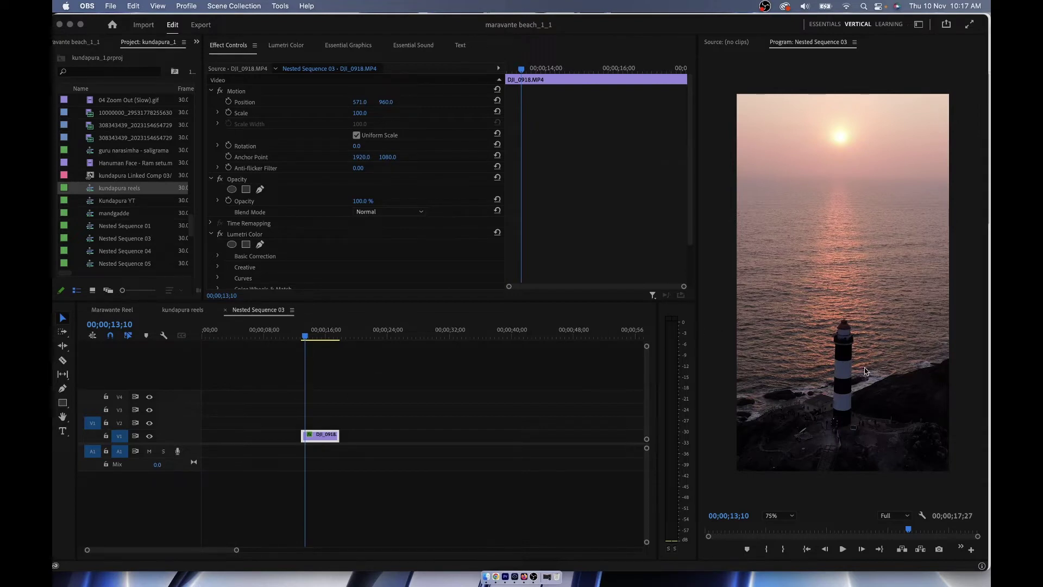
# Alt-drag the DJI_0918 lighthouse clip from V1 onto V2 and select the copy
pyautogui.click(311, 344)
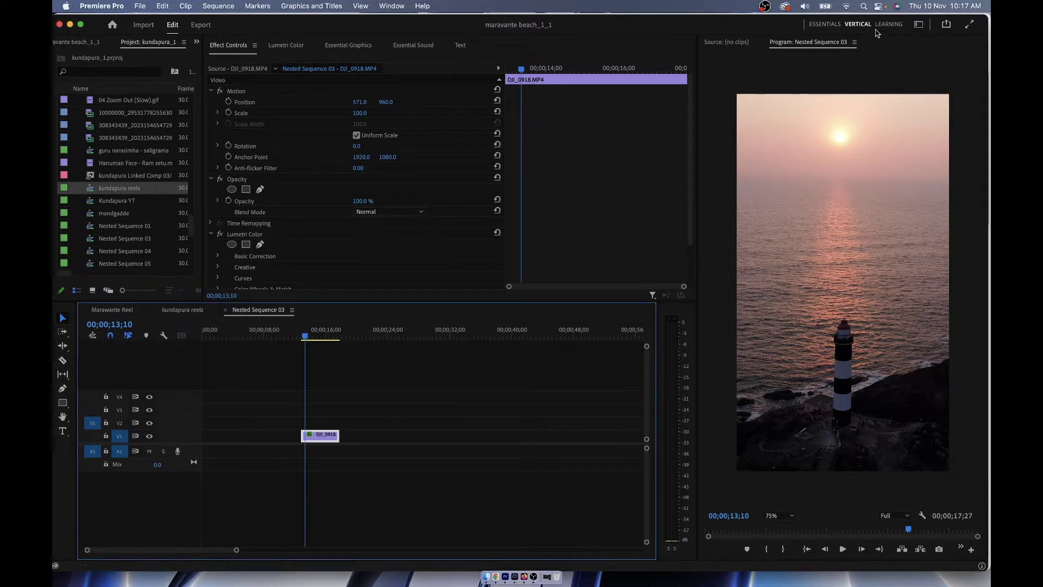
pyautogui.click(918, 24)
pyautogui.click(782, 69)
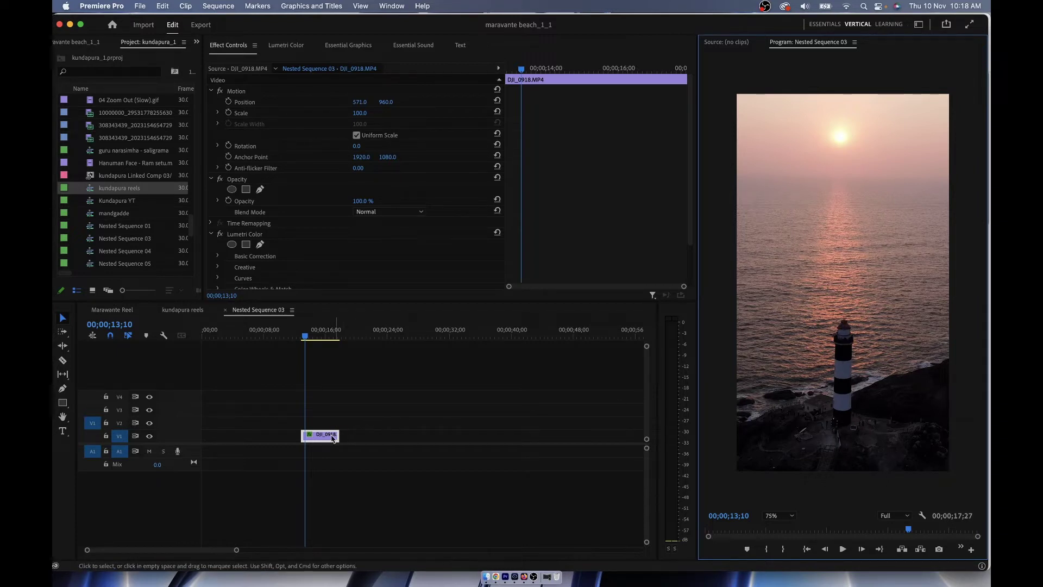
pyautogui.moveTo(321, 435); pyautogui.dragTo(320, 422)
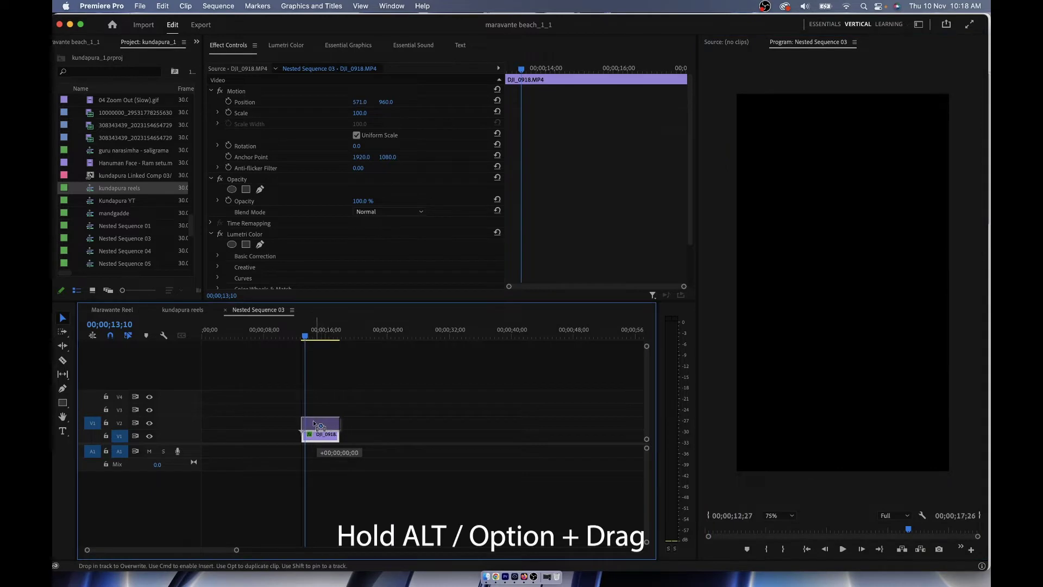
pyautogui.click(317, 422)
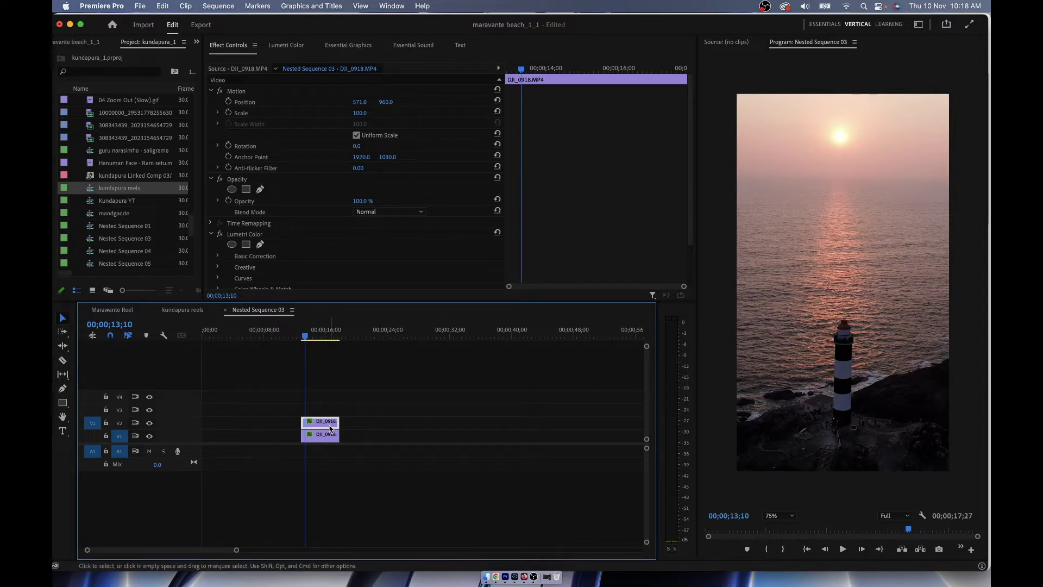
# Start a Pen opacity mask at the lighthouse base and trace up the tower's left side
pyautogui.click(246, 189)
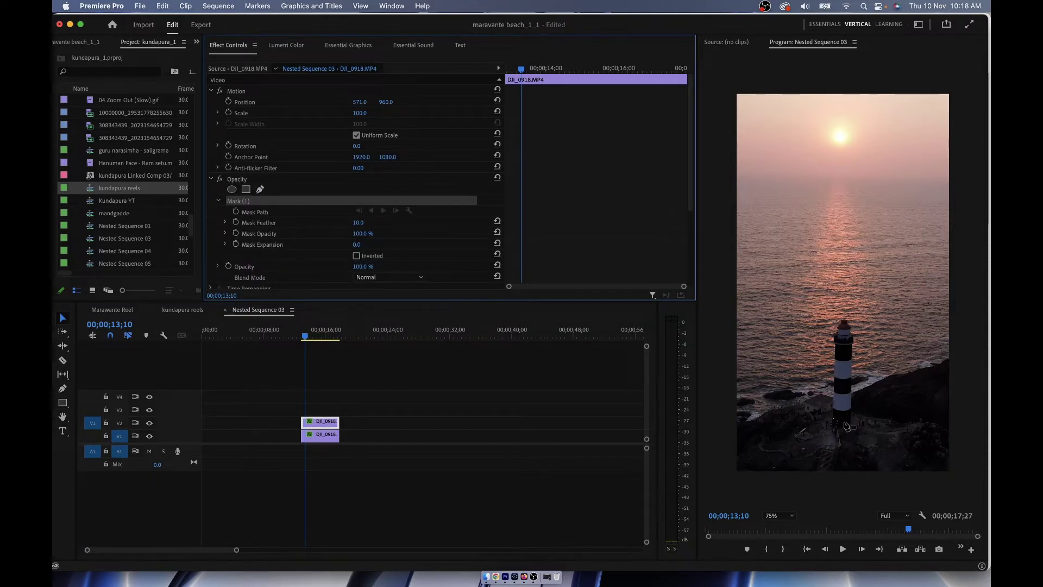
pyautogui.click(829, 424)
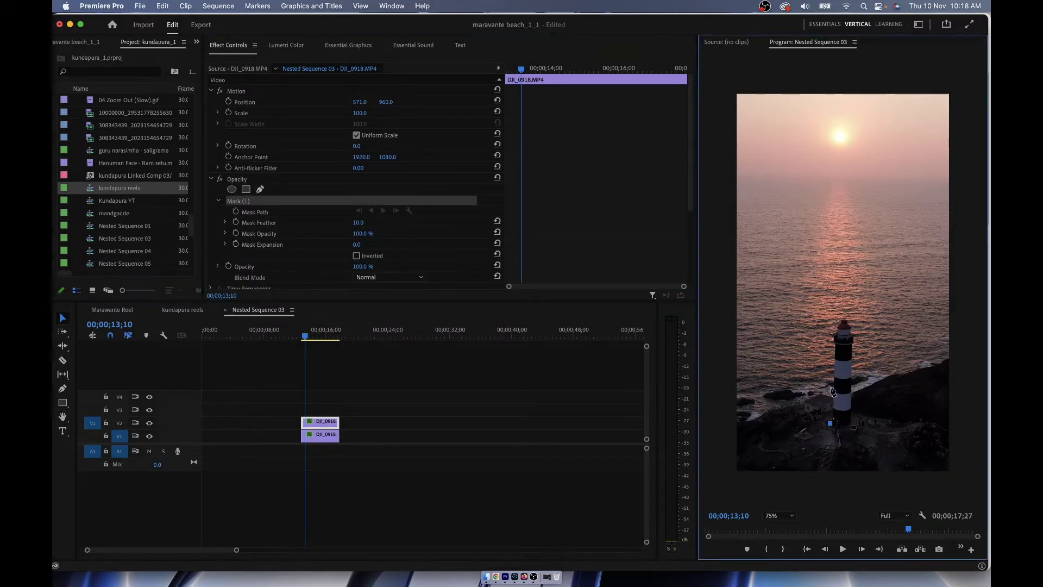
pyautogui.click(832, 390)
pyautogui.click(830, 348)
pyautogui.click(833, 320)
# Trace the mask down the tower's right side, close the path, and tick Inverted
pyautogui.click(855, 326)
pyautogui.click(862, 347)
pyautogui.click(858, 378)
pyautogui.click(856, 429)
pyautogui.click(832, 425)
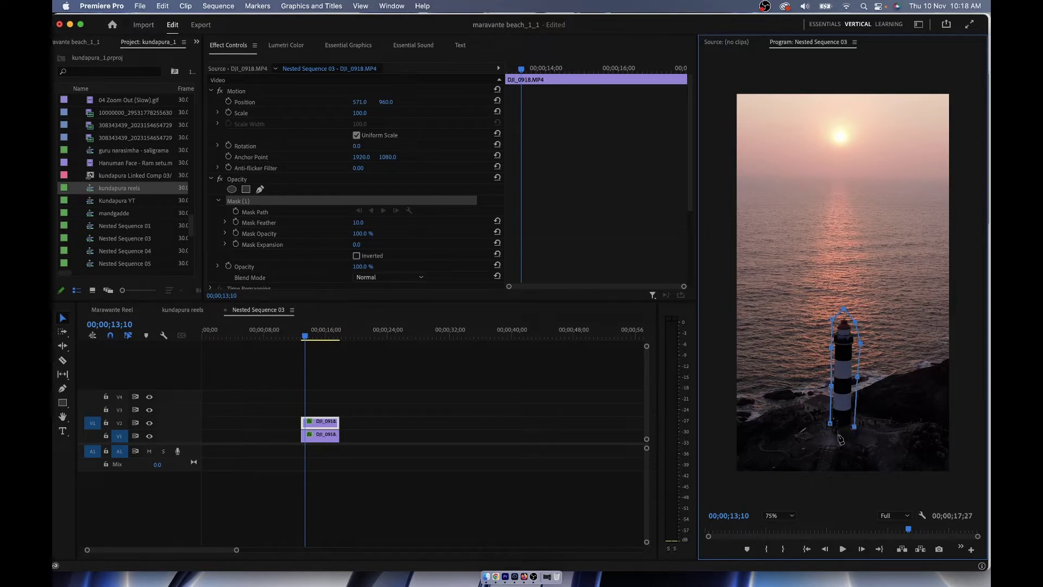
pyautogui.click(830, 405)
pyautogui.click(356, 256)
# Shift the lower V1 clip's Position X sideways, then reselect the masked V2 copy
pyautogui.click(324, 437)
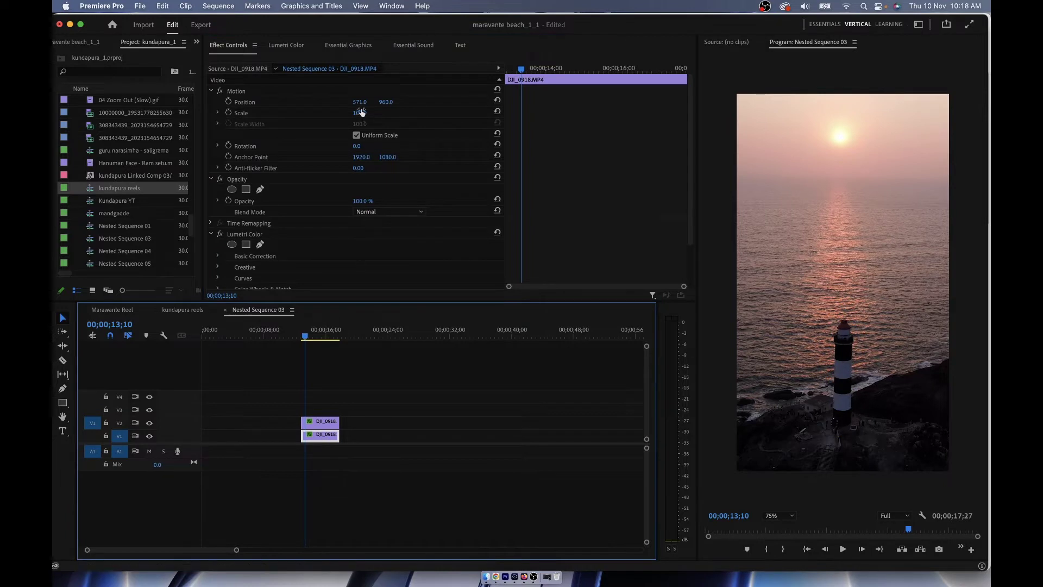
pyautogui.moveTo(361, 102); pyautogui.dragTo(351, 102)
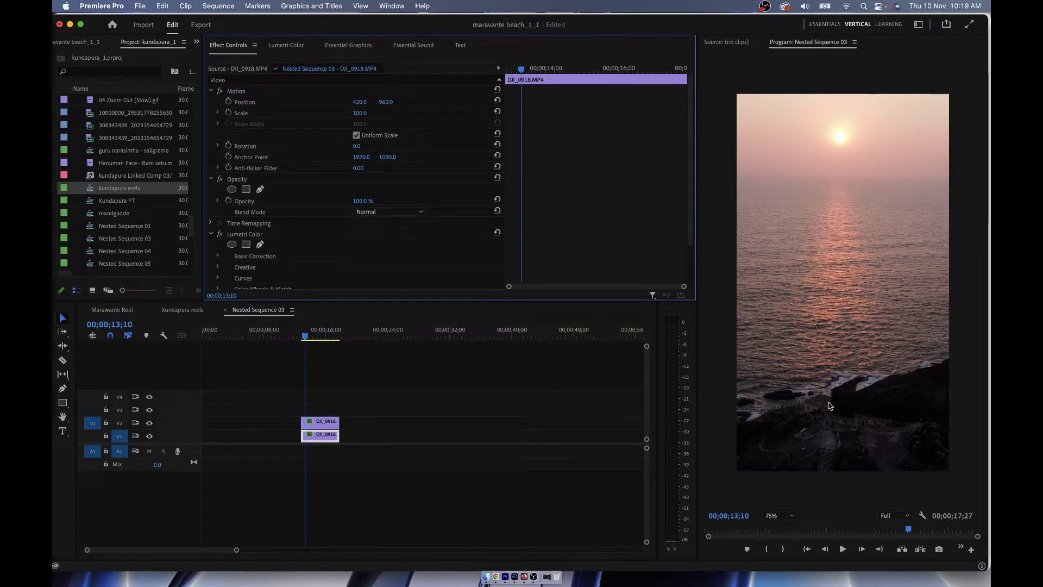
pyautogui.click(332, 421)
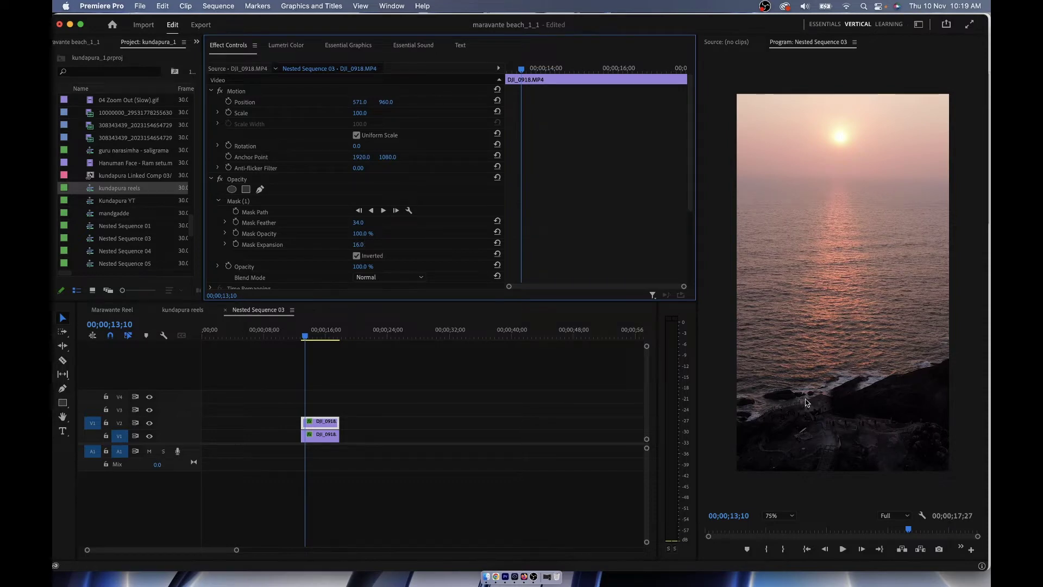
# Preview the clip, park the playhead at 00;00;13;18, and set the first Mask Path keyframe
pyautogui.click(300, 334)
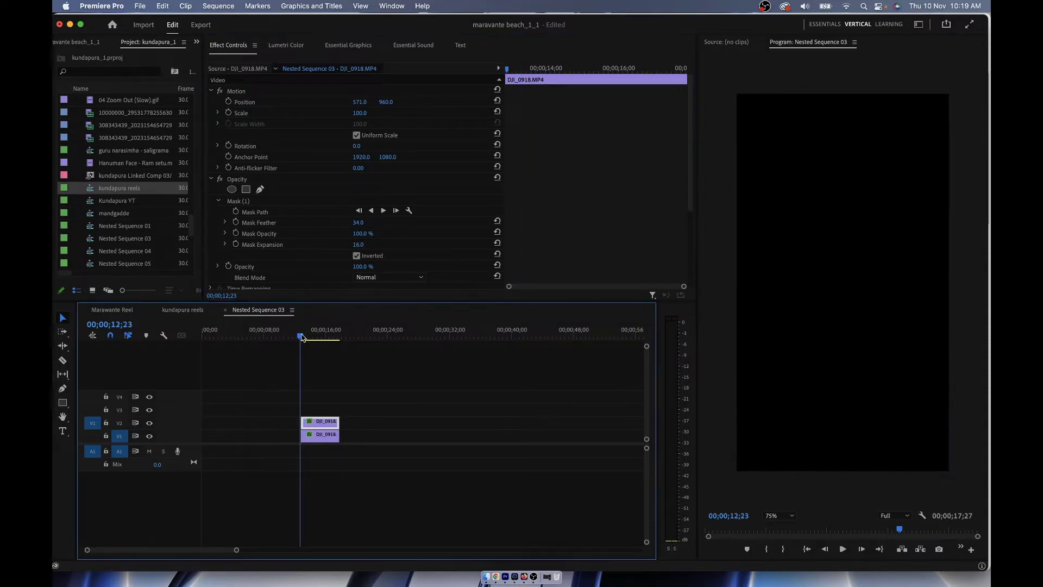
pyautogui.press('space')
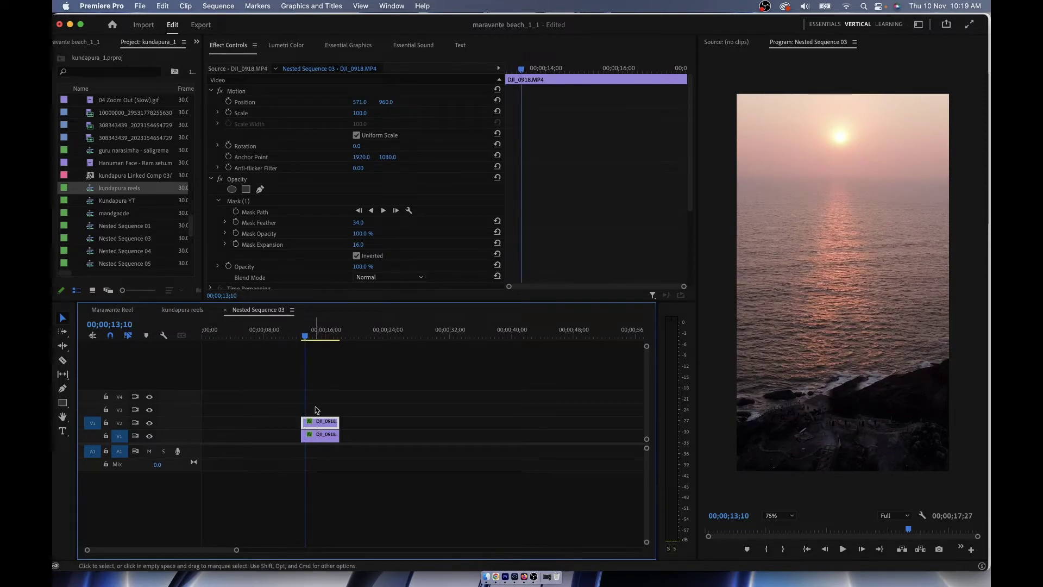
pyautogui.moveTo(305, 339); pyautogui.dragTo(302, 339)
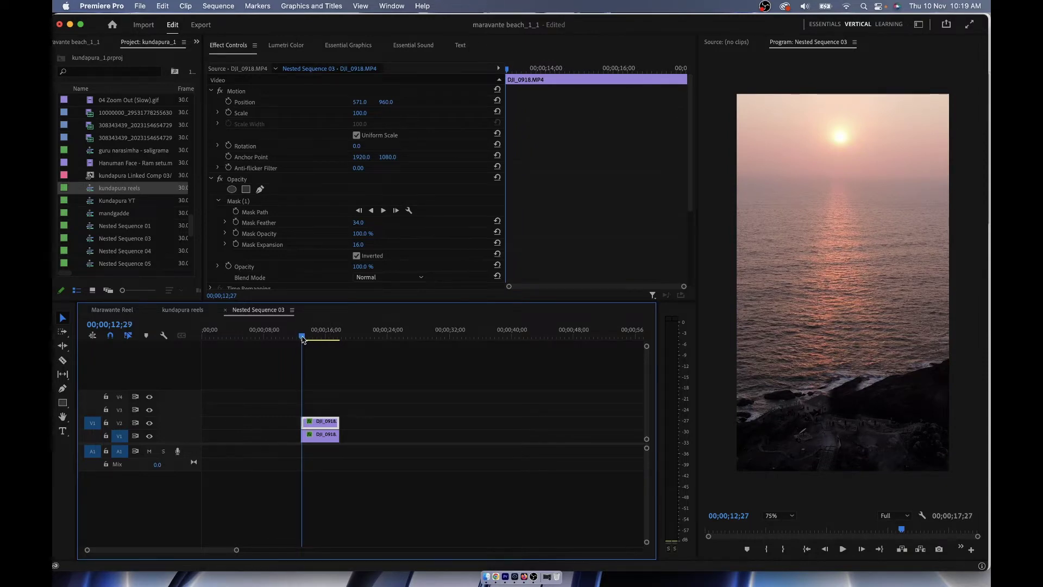
pyautogui.moveTo(302, 339); pyautogui.dragTo(308, 339)
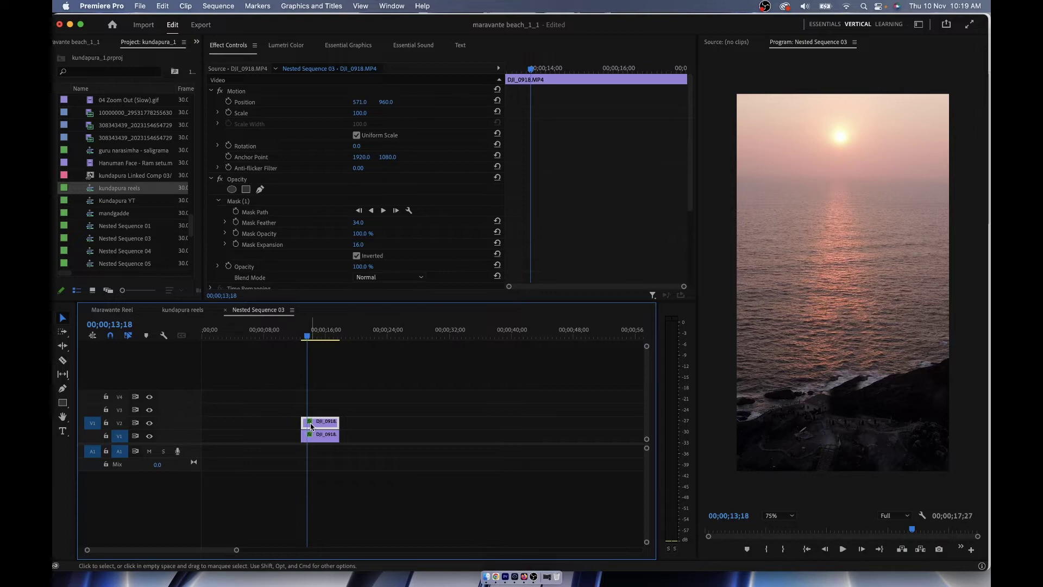
pyautogui.click(235, 212)
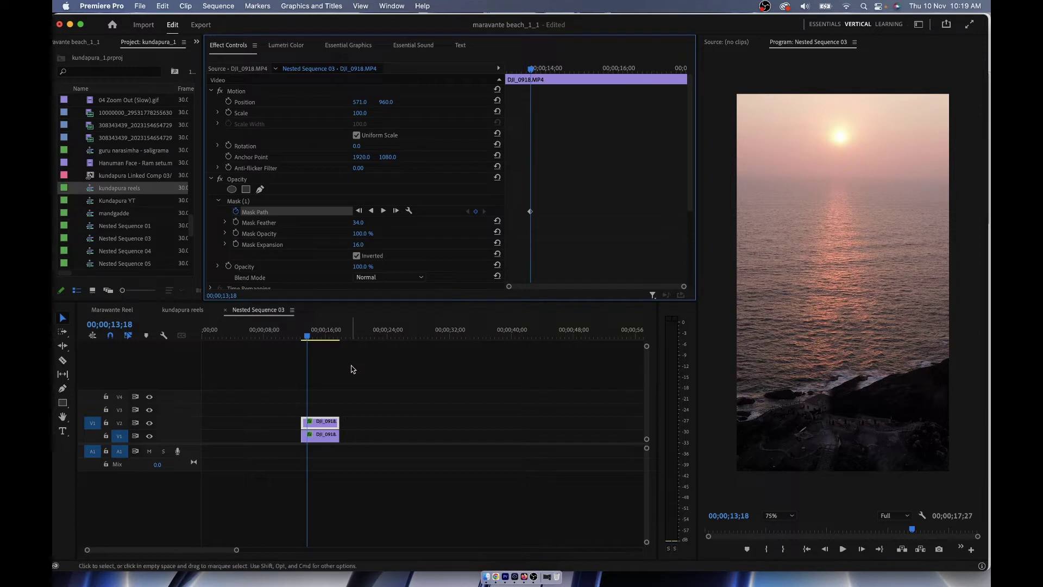
# At 00;00;14;03, move the mask up over the tower and pull its top vertex down
pyautogui.moveTo(307, 339); pyautogui.dragTo(314, 340)
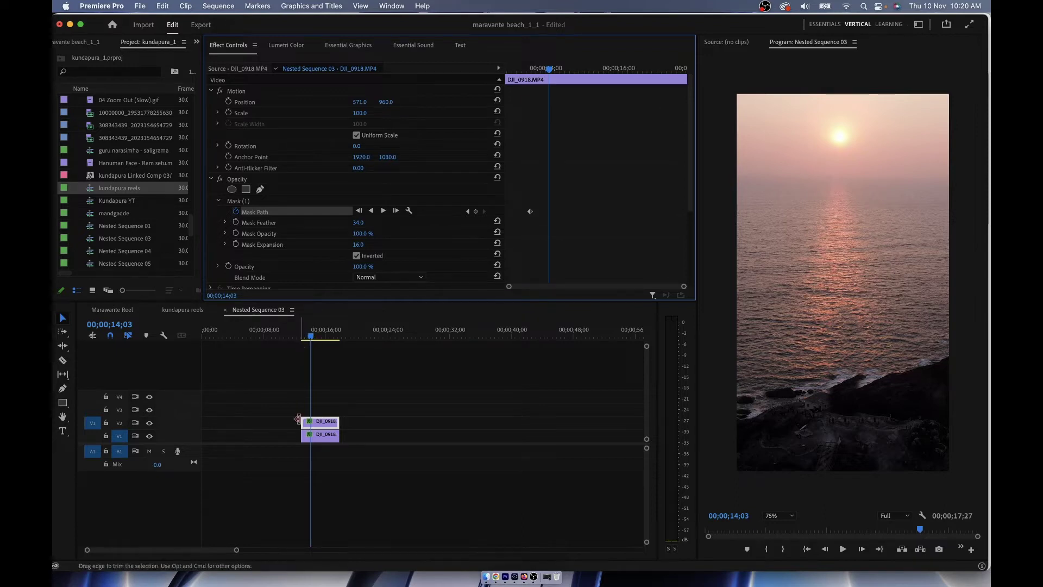
pyautogui.click(239, 202)
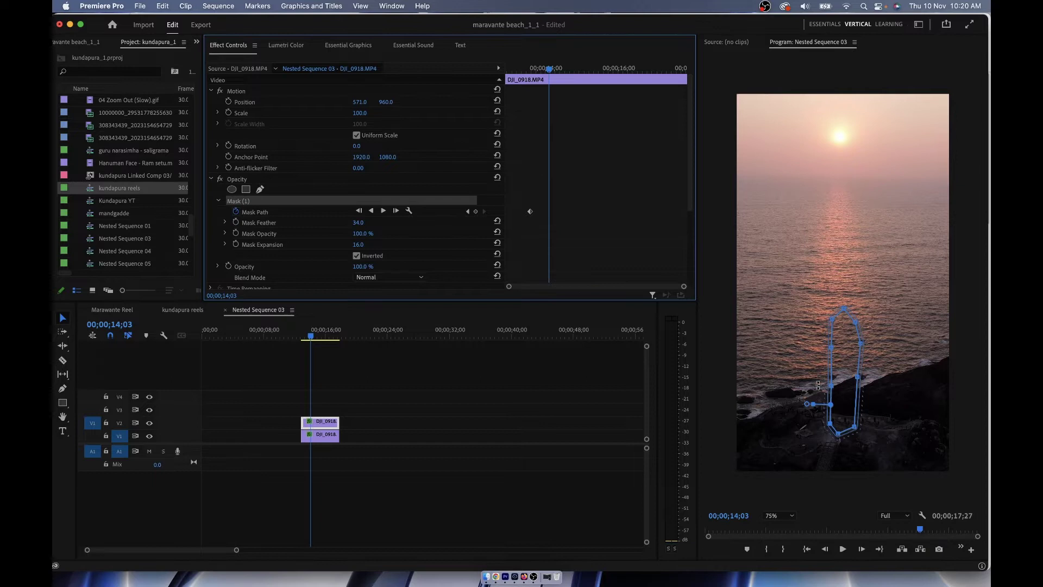
pyautogui.moveTo(833, 407); pyautogui.dragTo(845, 367)
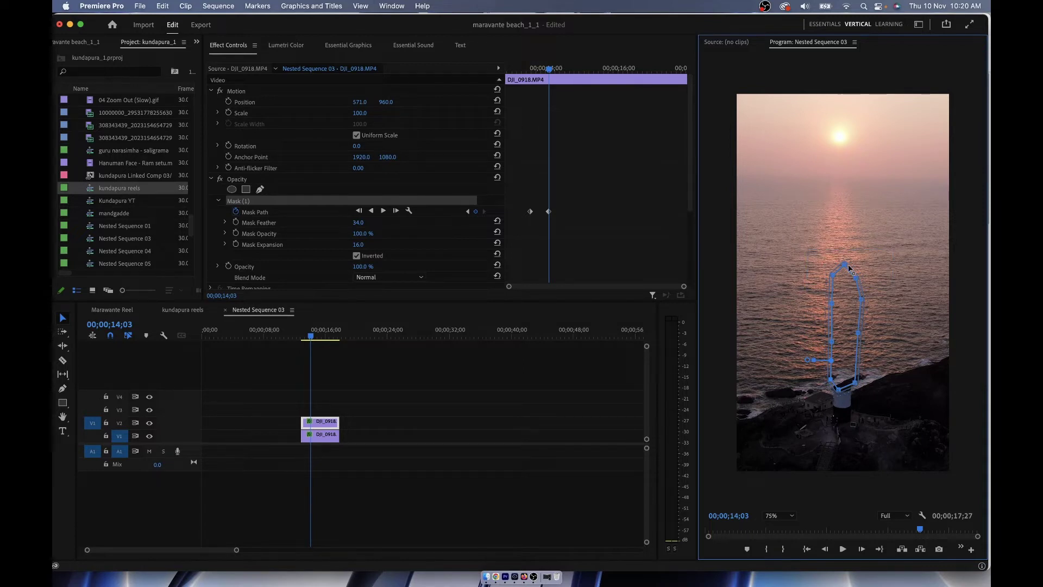
pyautogui.moveTo(844, 264)
pyautogui.mouseDown()
pyautogui.moveTo(852, 318)
pyautogui.moveTo(863, 317)
pyautogui.moveTo(833, 317)
pyautogui.mouseUp()
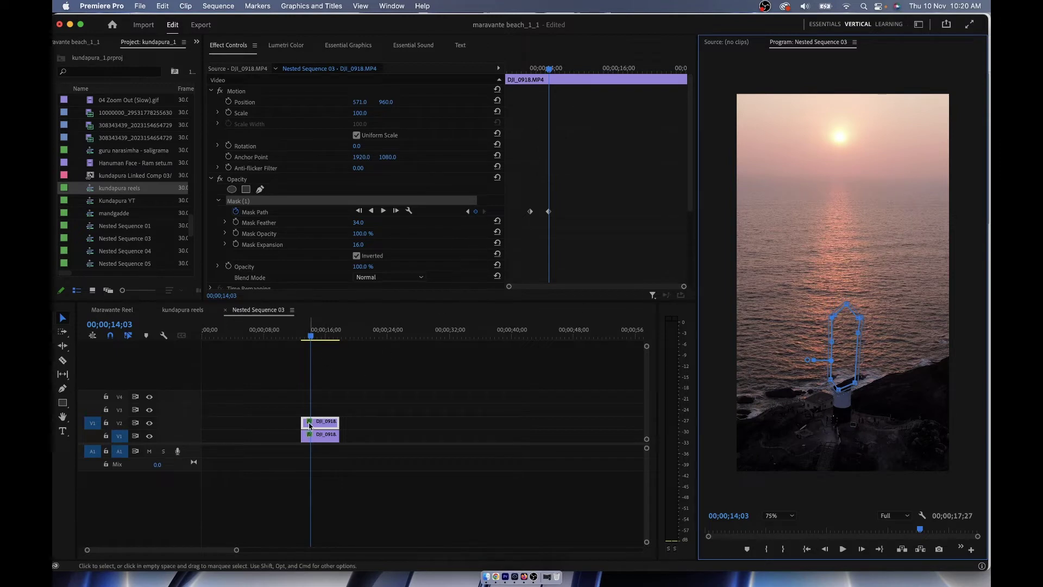
# Several frames later, keyframe the mask higher with its top point pulled inward
pyautogui.click(384, 437)
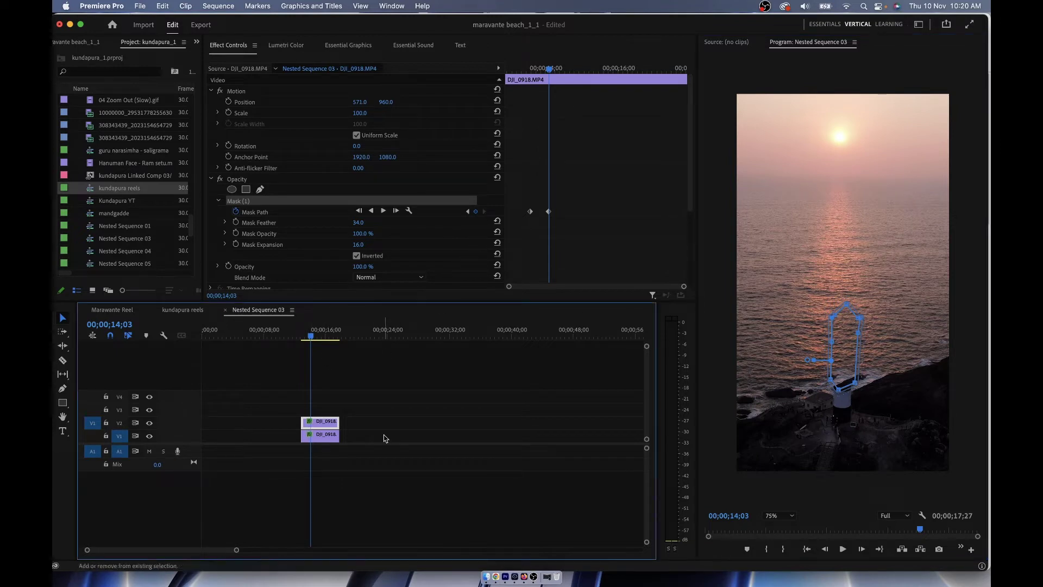
pyautogui.press('Right')
pyautogui.press('Right')
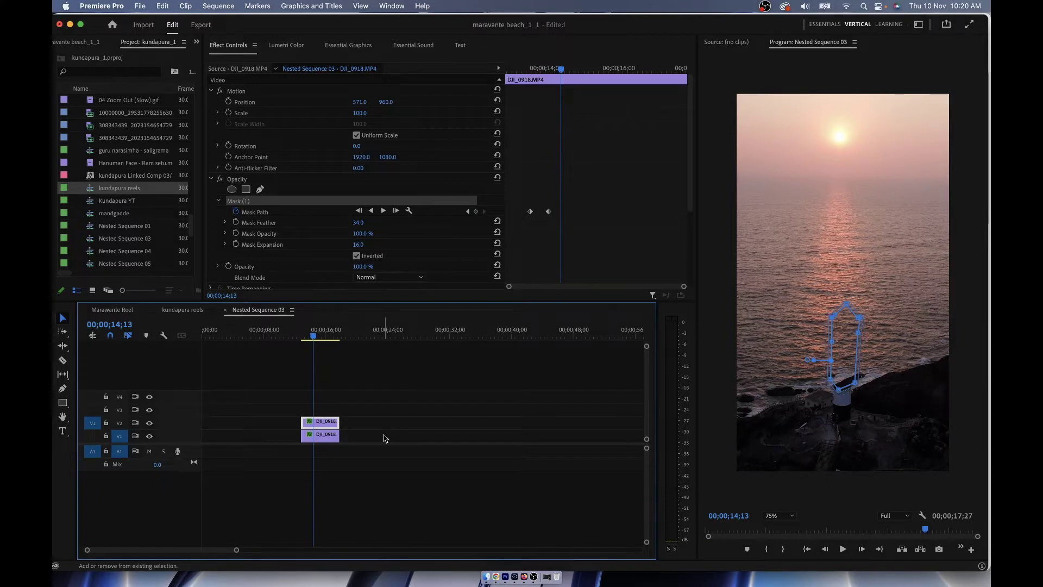
pyautogui.press('Right')
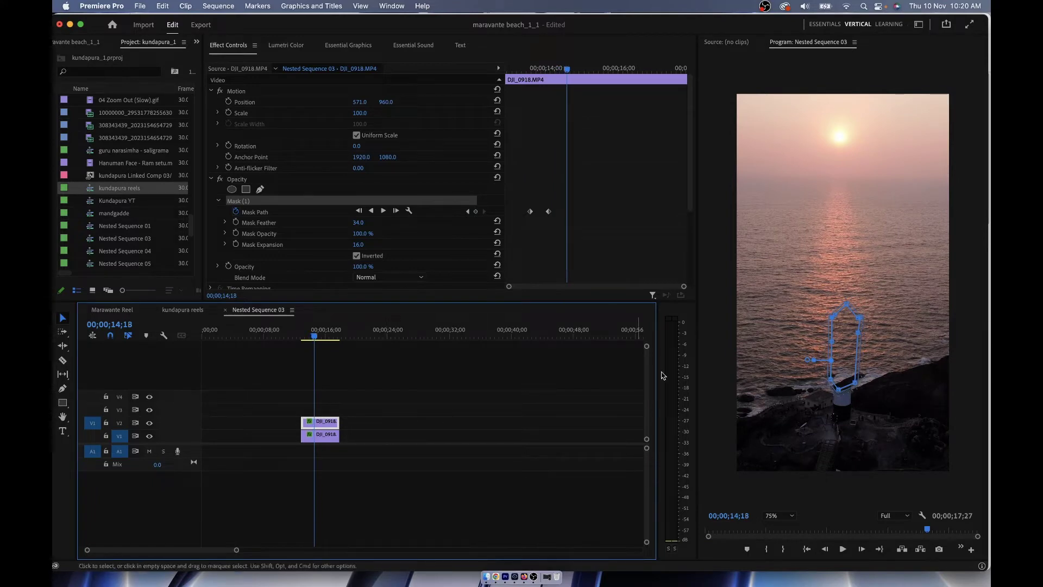
pyautogui.moveTo(850, 358); pyautogui.dragTo(847, 333)
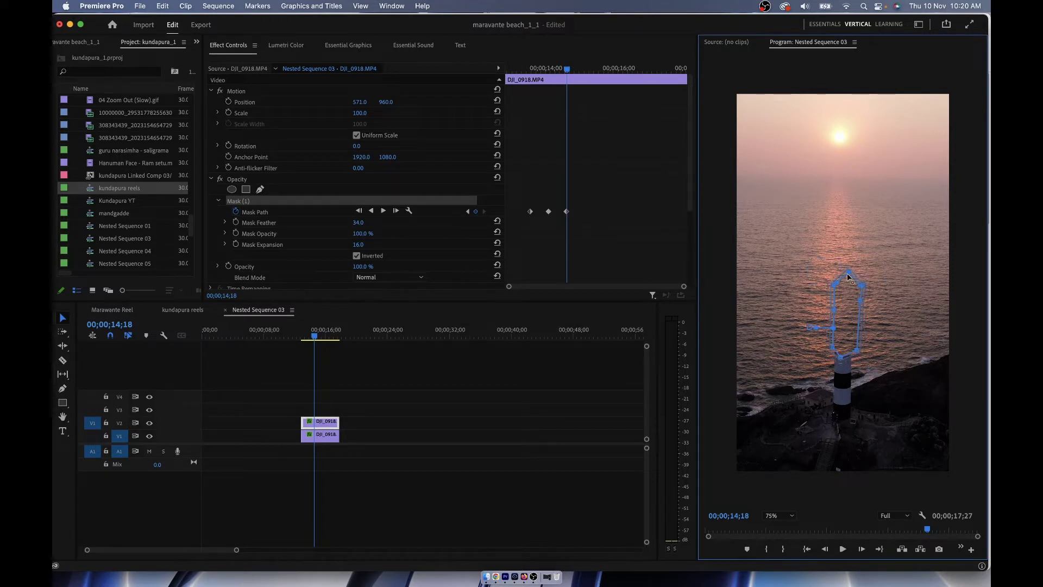
pyautogui.moveTo(848, 277)
pyautogui.mouseDown()
pyautogui.moveTo(868, 300)
pyautogui.moveTo(838, 301)
pyautogui.mouseUp()
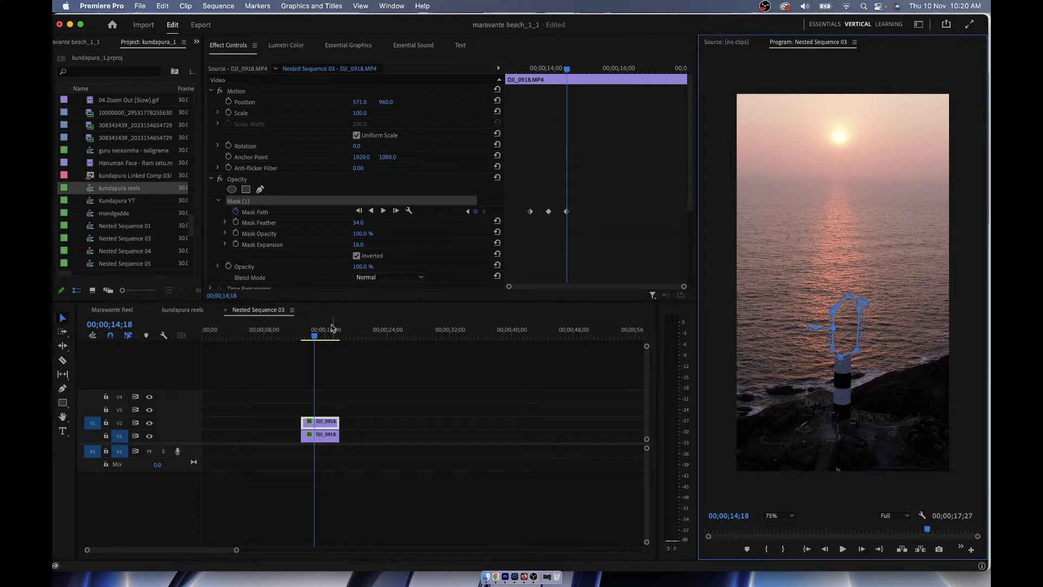
# Five frames later, at 00;00;15;03, move the mask above the frame to reveal the lighthouse
pyautogui.click(367, 435)
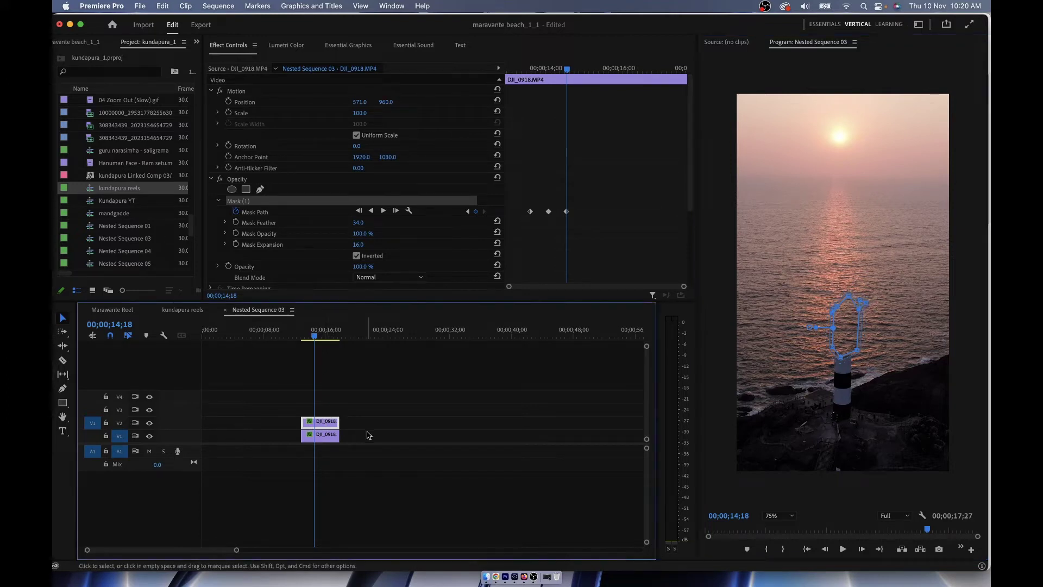
pyautogui.press('Right')
pyautogui.press('Right')
pyautogui.press('Right')
pyautogui.press('Right')
pyautogui.press('Right')
pyautogui.press('Right')
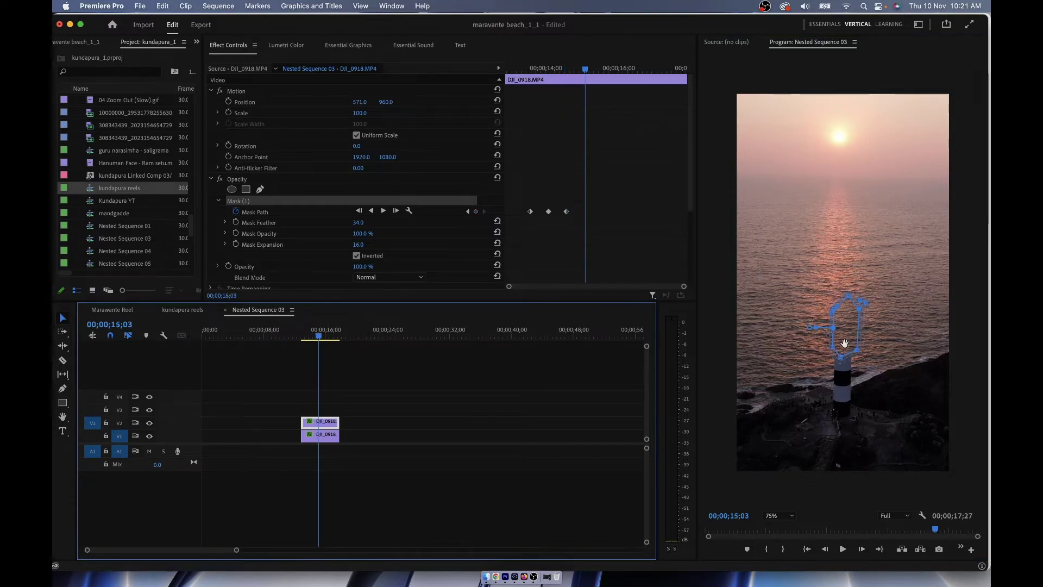
pyautogui.moveTo(845, 343); pyautogui.dragTo(844, 63)
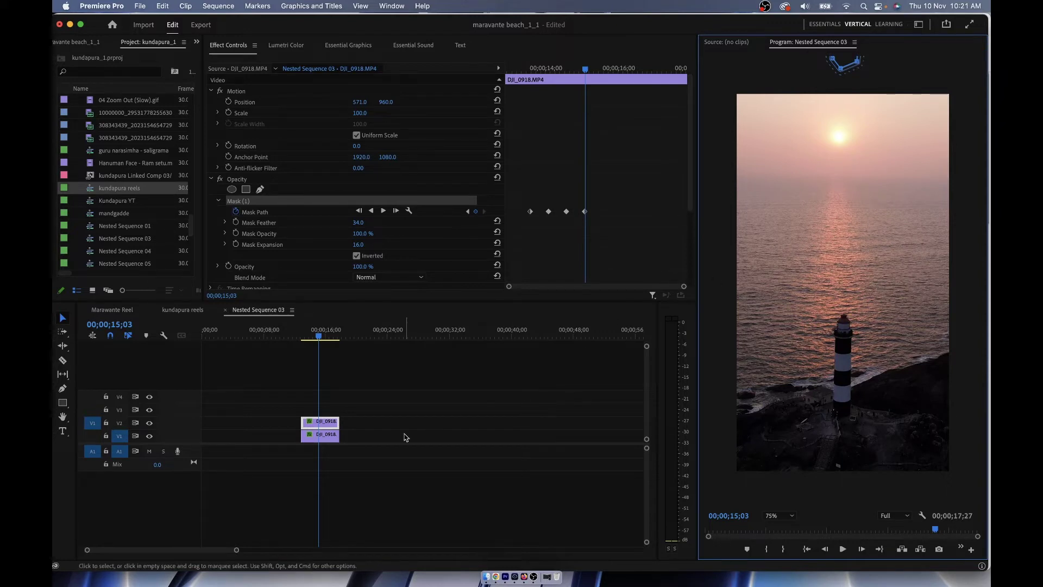
# Preview the reveal with the mask outline hidden, and zoom the keyframe timeline onto it
pyautogui.click(302, 337)
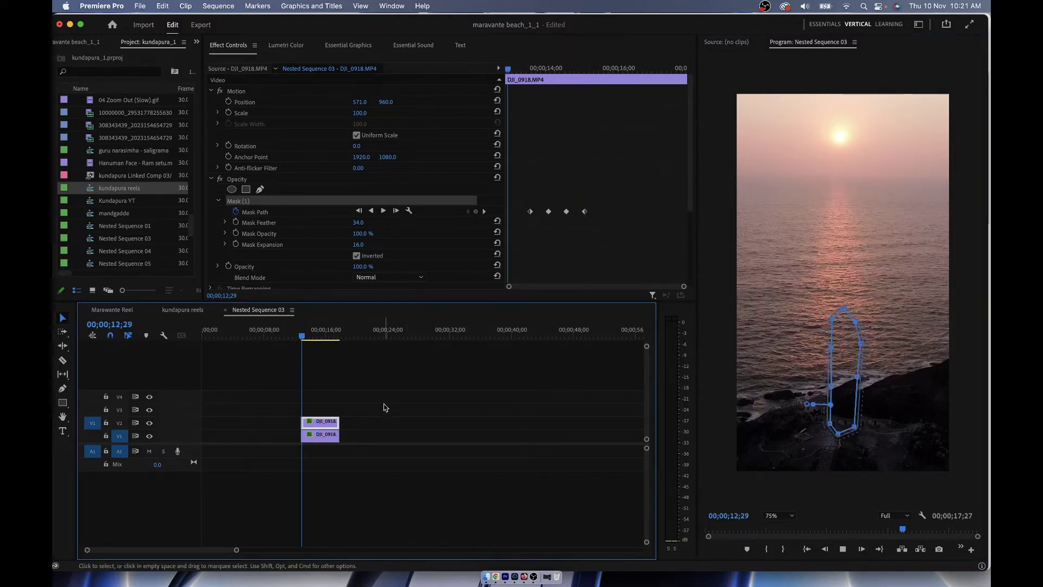
pyautogui.press('space')
pyautogui.click(237, 179)
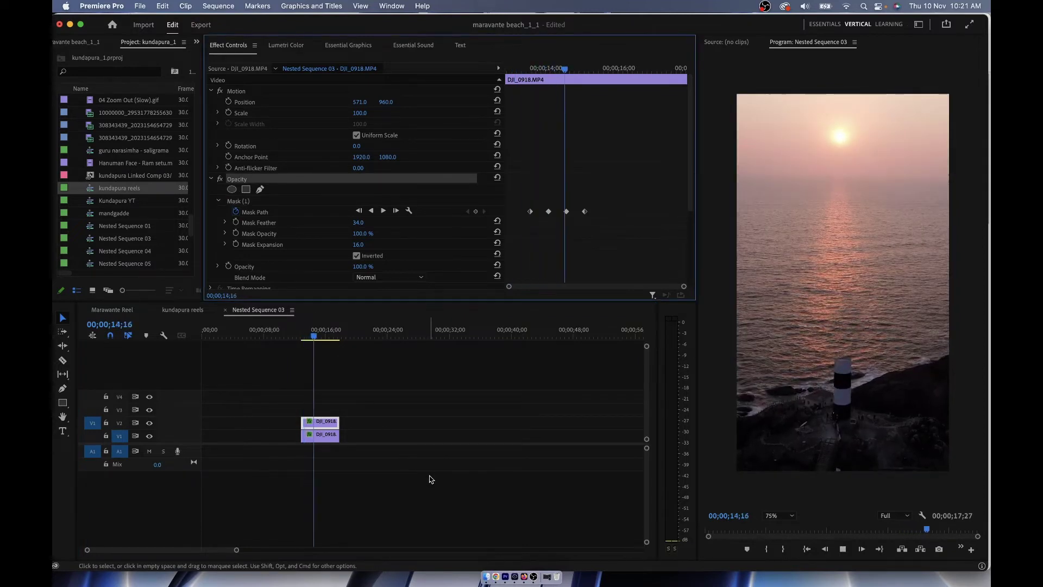
pyautogui.press('space')
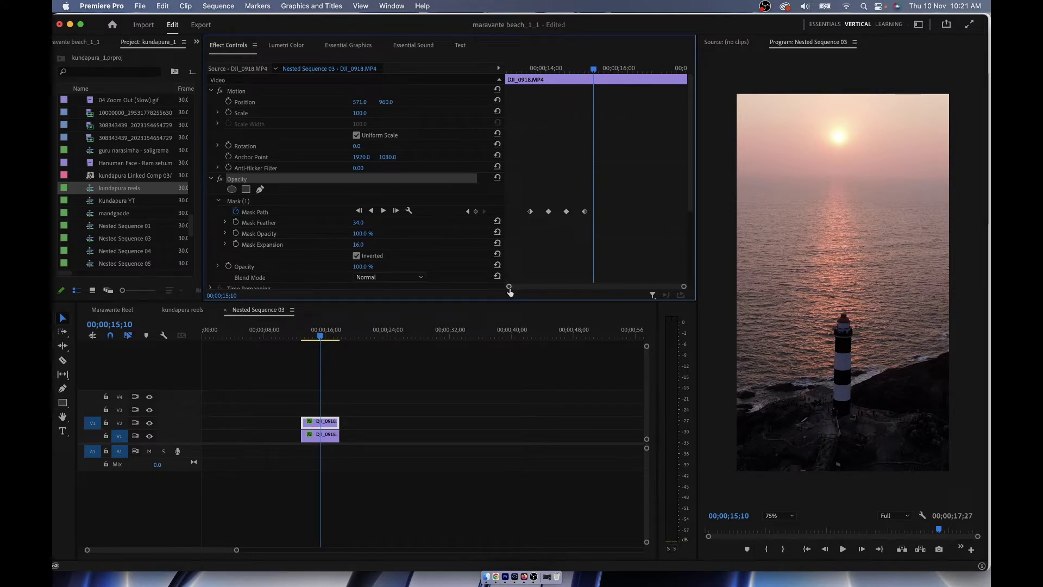
pyautogui.moveTo(509, 285); pyautogui.dragTo(514, 286)
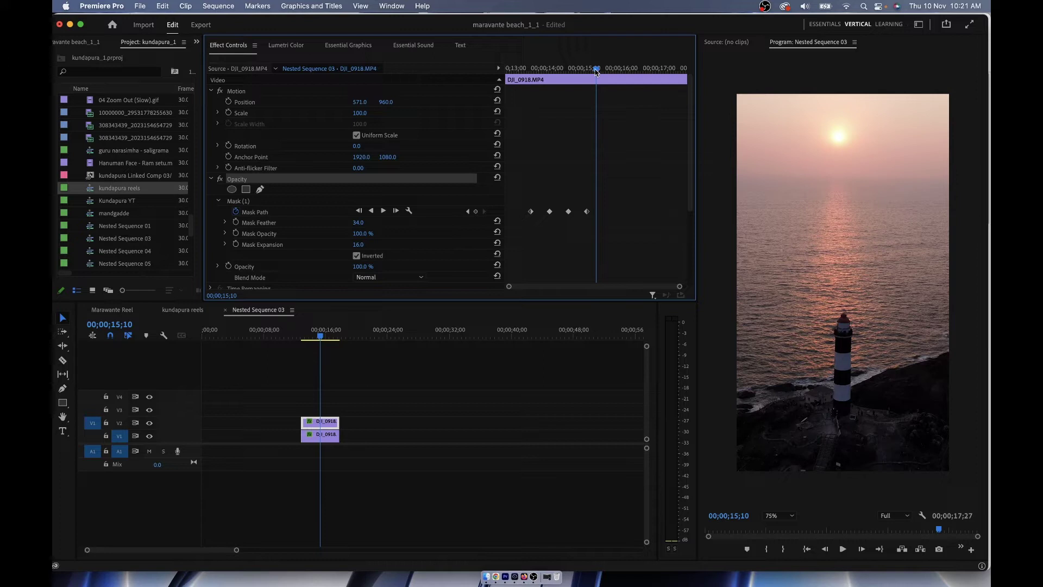
pyautogui.moveTo(597, 75); pyautogui.dragTo(532, 85)
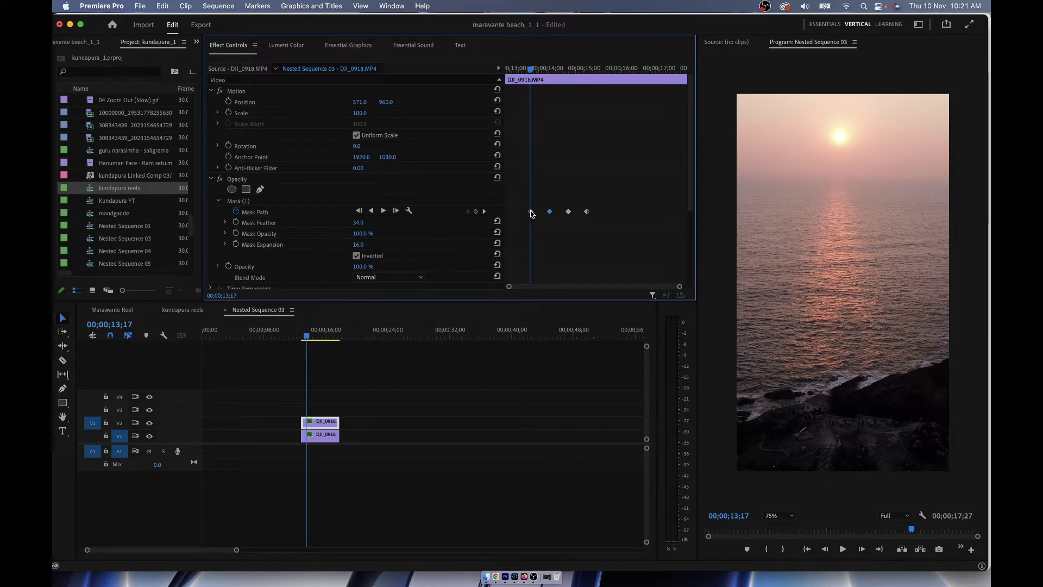
# Add a Mask Path keyframe one frame before each existing mask keyframe
pyautogui.click(485, 212)
pyautogui.press('Left')
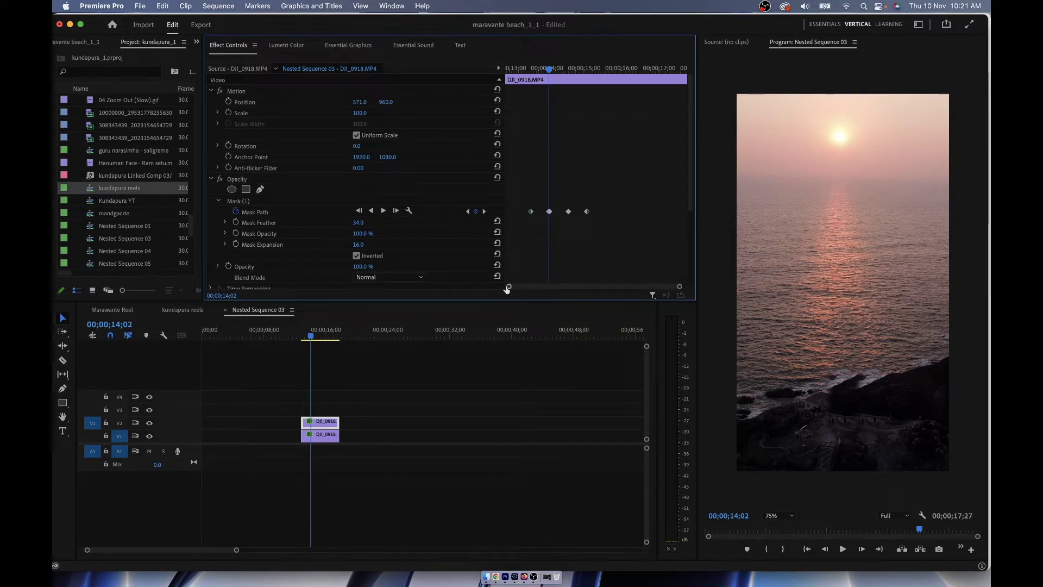
pyautogui.moveTo(508, 286); pyautogui.dragTo(593, 287)
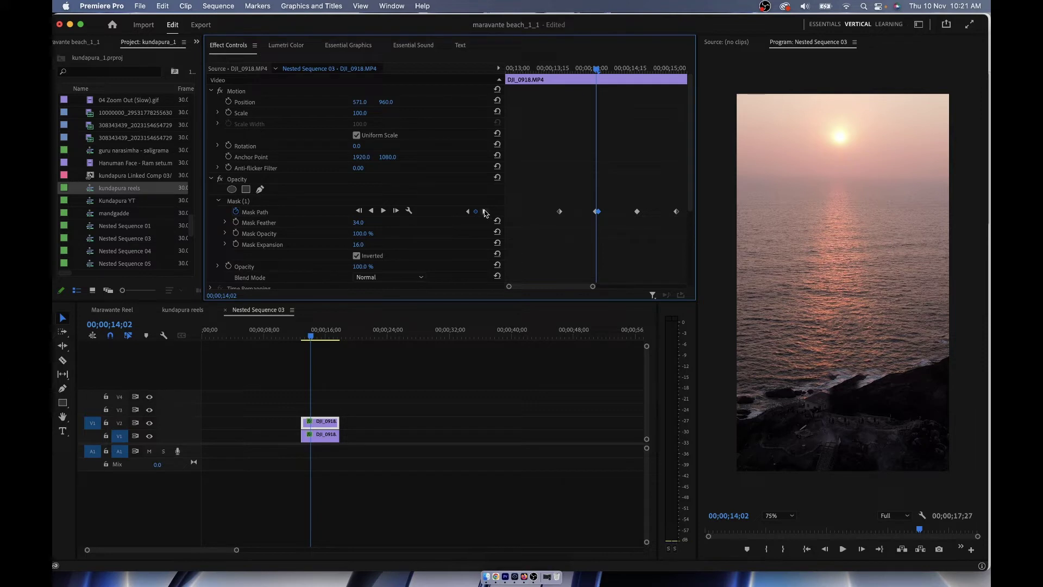
pyautogui.click(484, 211)
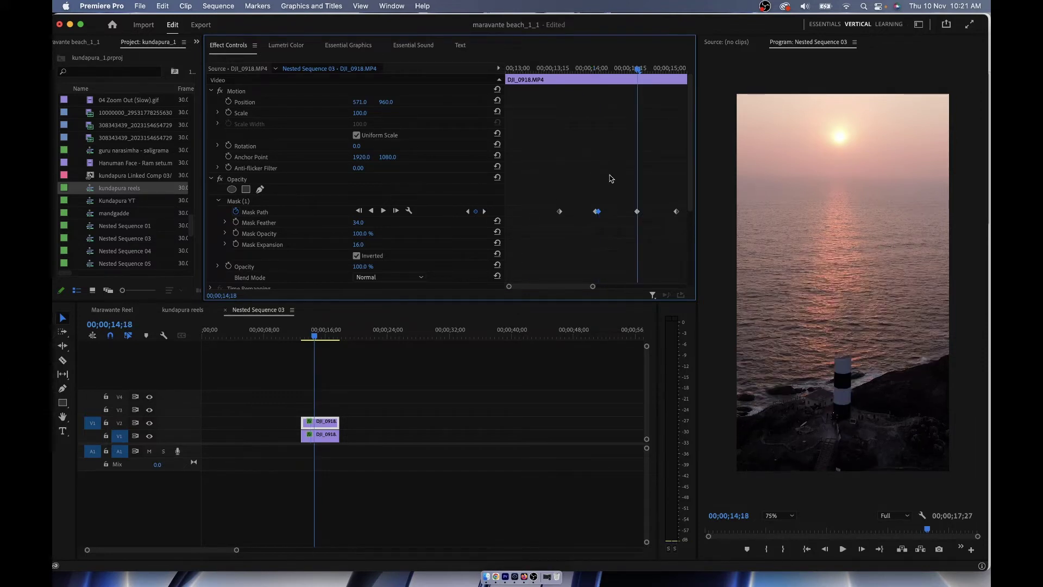
pyautogui.press('Left')
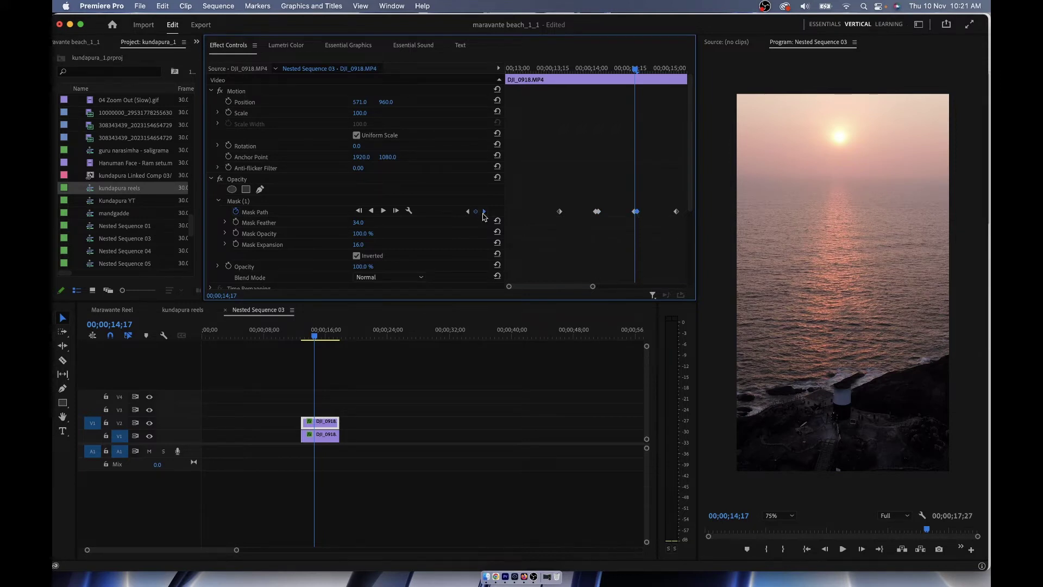
pyautogui.click(484, 213)
pyautogui.press('Left')
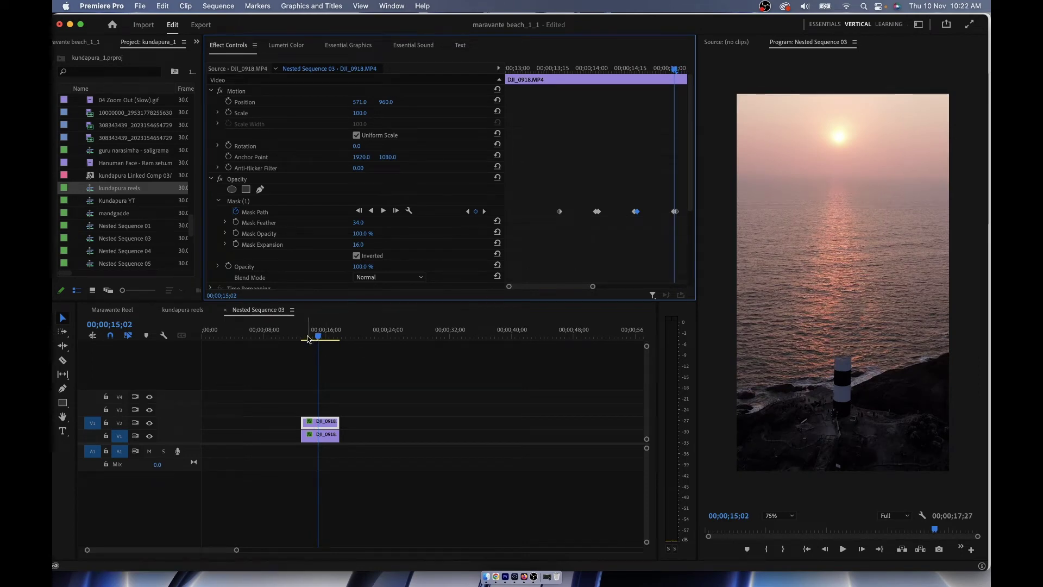
# Play the stepped lighthouse reveal backward and forward with J and L
pyautogui.click(251, 411)
pyautogui.press('j')
pyautogui.press('l')
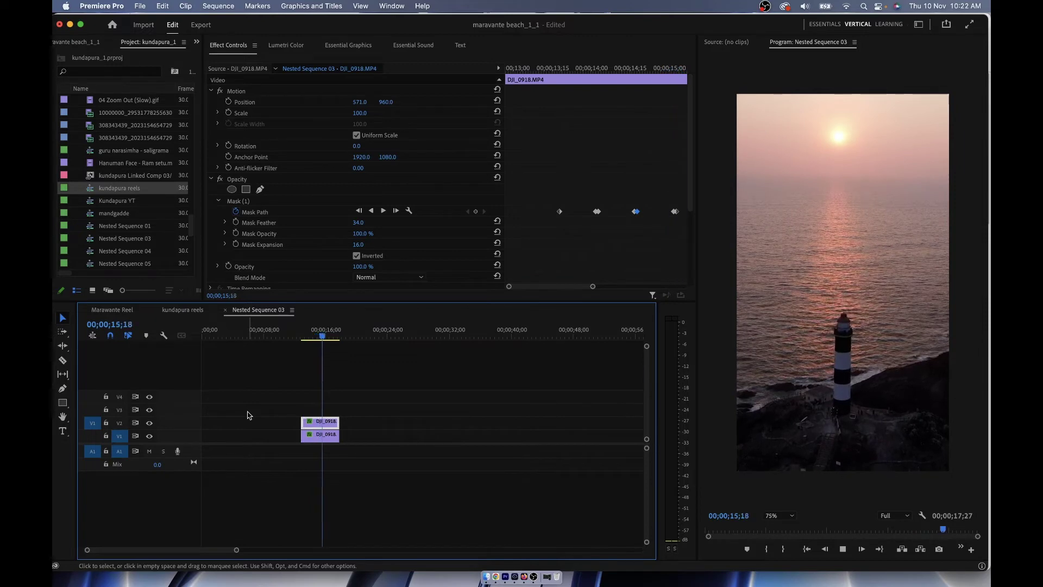
# Stop playback, step back, check the Maravante Reel sequence, and return to Nested Sequence 03
pyautogui.press('k')
pyautogui.press('Left')
pyautogui.press('Left')
pyautogui.press('Left')
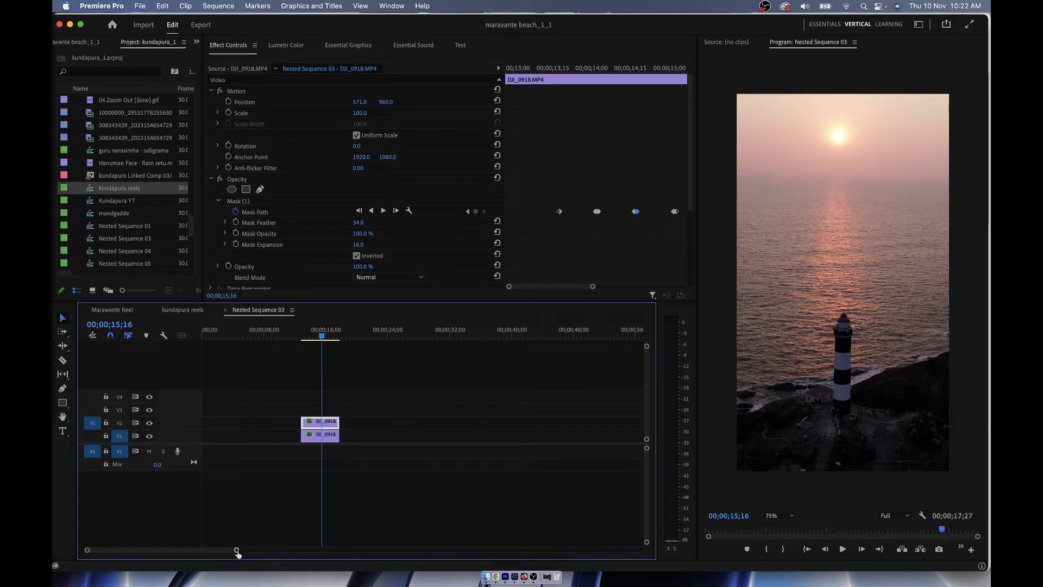
pyautogui.moveTo(236, 550); pyautogui.dragTo(223, 554)
pyautogui.click(112, 310)
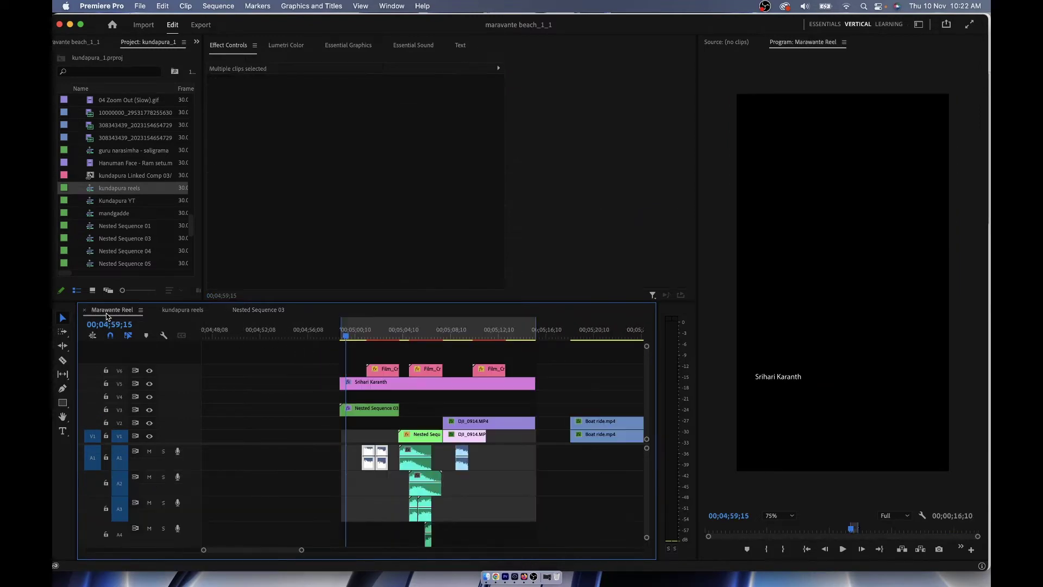
pyautogui.click(259, 310)
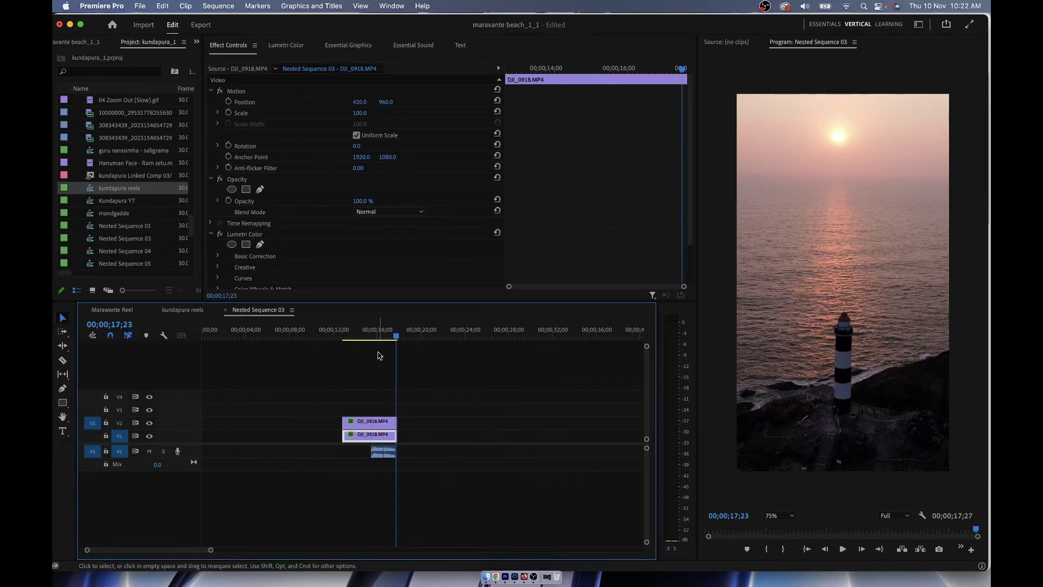
# Play the lighthouse reveal with its sound clip, then save the project
pyautogui.moveTo(370, 340); pyautogui.dragTo(352, 341)
pyautogui.press('space')
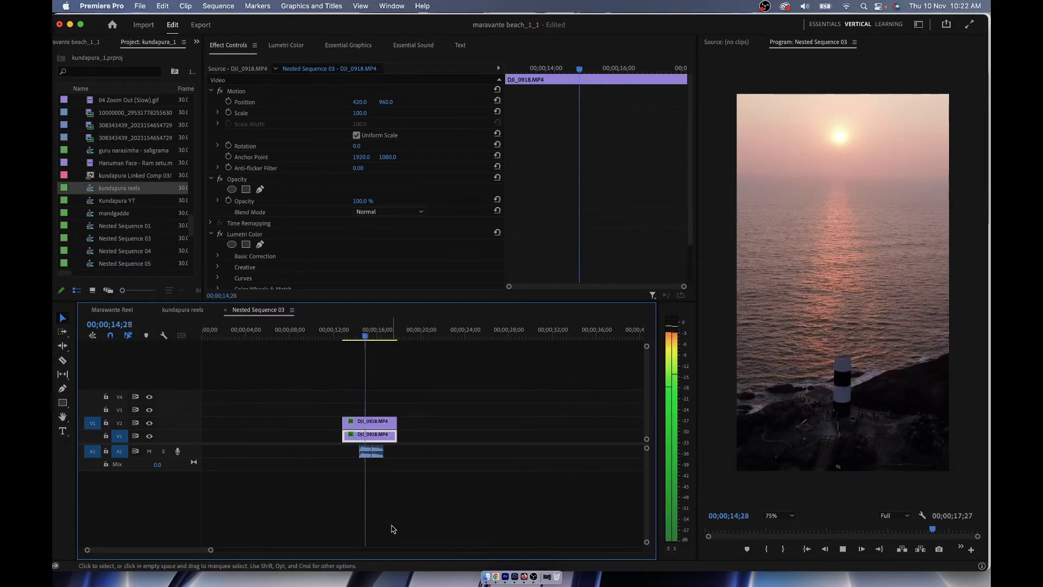
pyautogui.press('space')
pyautogui.moveTo(393, 465); pyautogui.dragTo(377, 450)
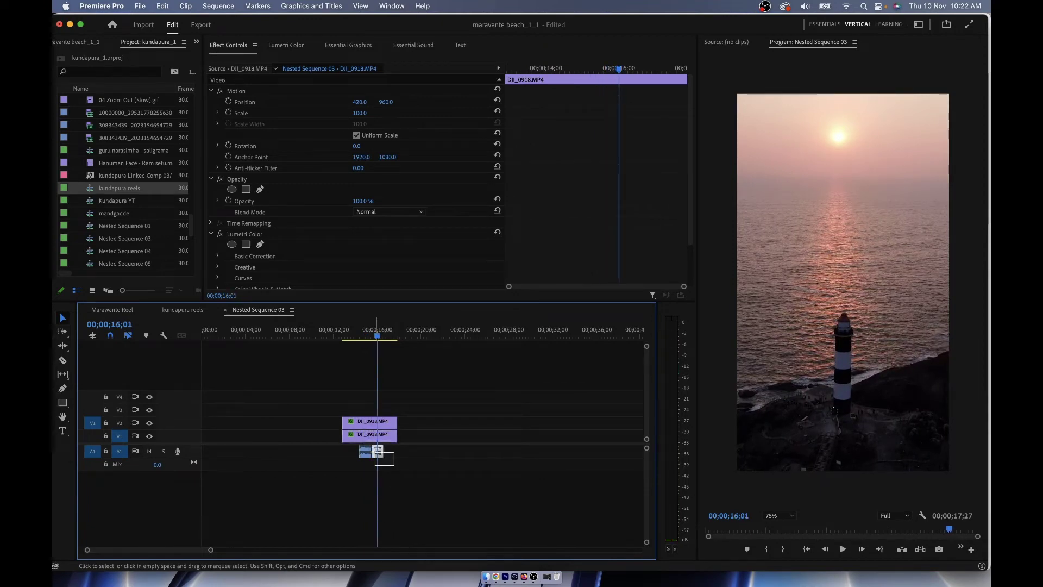
pyautogui.press('super+s')
# Select the masked upper lighthouse layer and scrub back to before the reveal
pyautogui.click(371, 421)
pyautogui.click(374, 331)
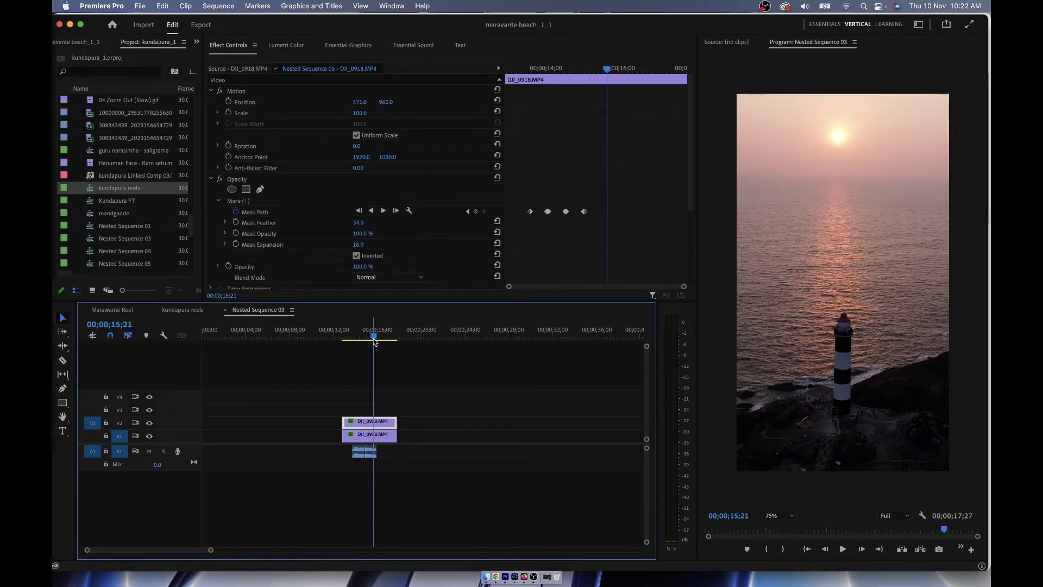
pyautogui.moveTo(374, 336); pyautogui.dragTo(352, 336)
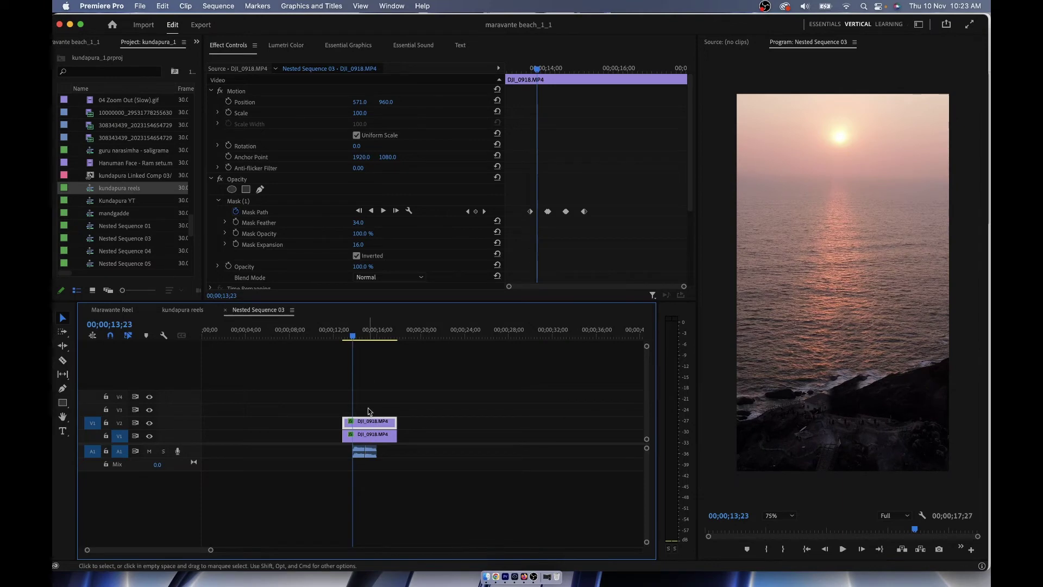
# Drag the Distort > Transform effect onto the V2 DJI_0918.MP4 clip
pyautogui.click(196, 43)
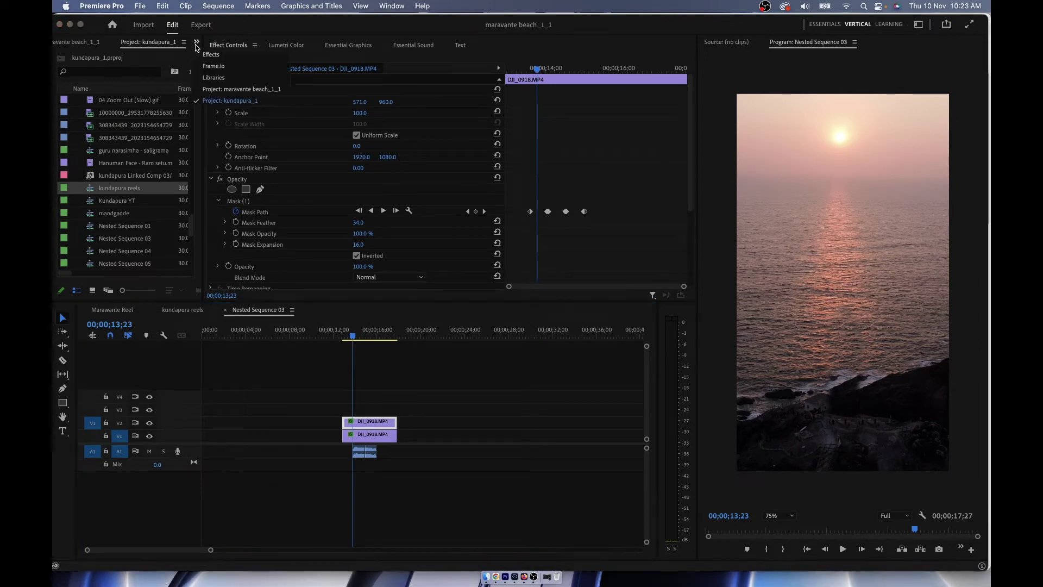
pyautogui.click(214, 55)
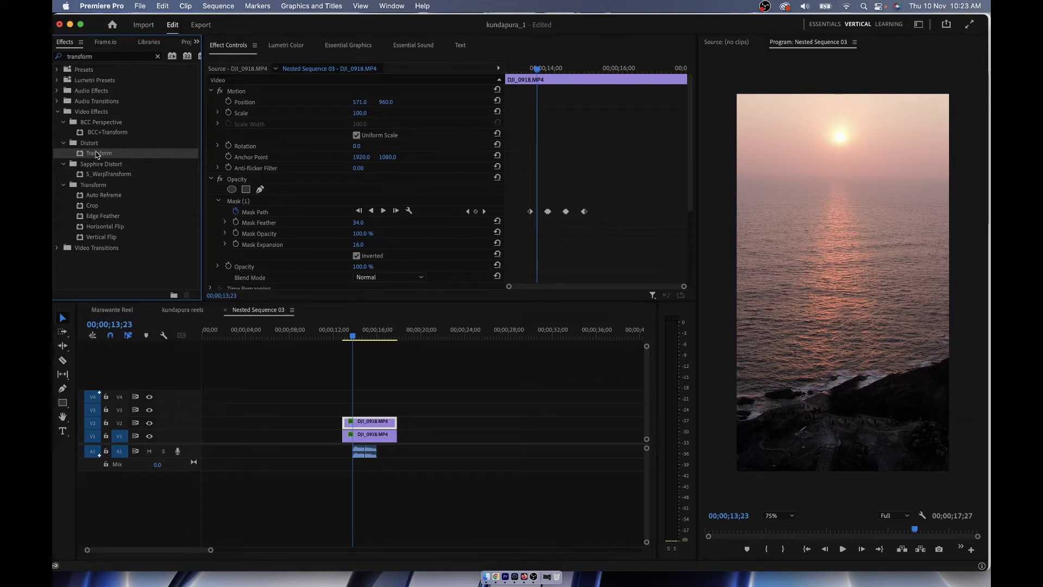
pyautogui.moveTo(93, 154); pyautogui.dragTo(356, 425)
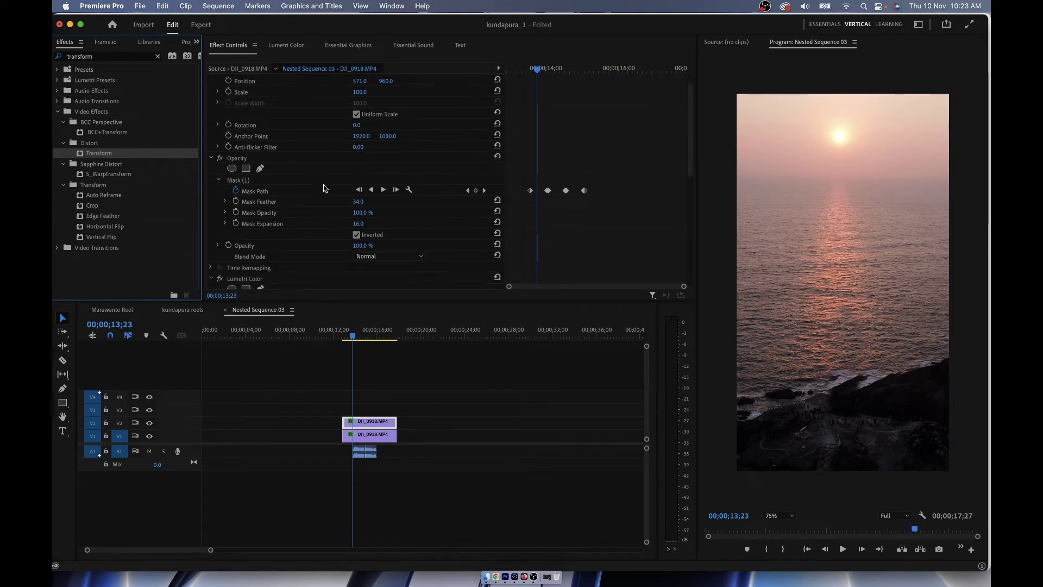
pyautogui.scroll(-3, 353, 222)
pyautogui.scroll(-3, 347, 220)
pyautogui.scroll(-3, 343, 219)
pyautogui.scroll(-3, 343, 219)
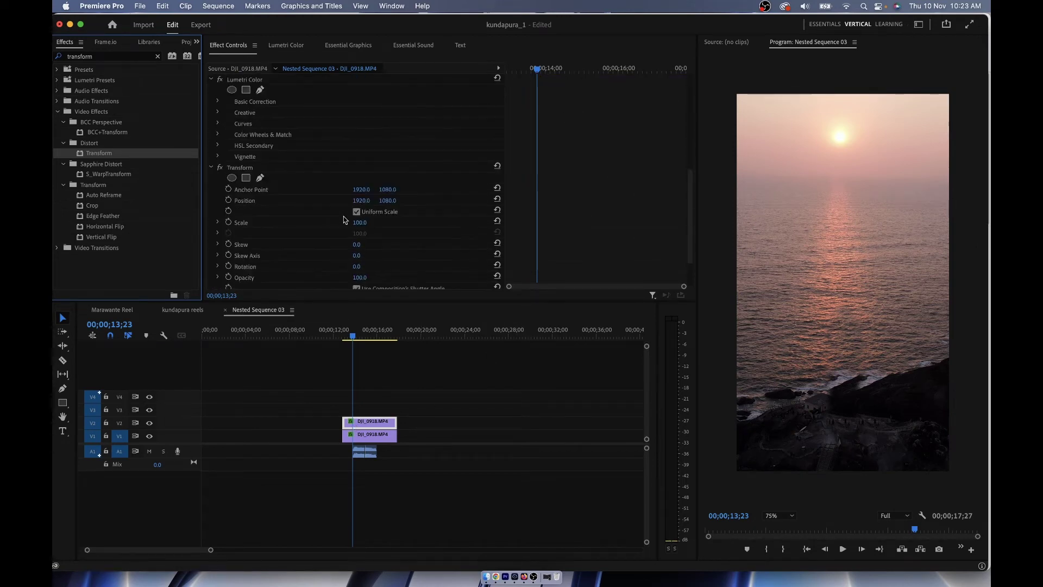
pyautogui.scroll(-2, 344, 218)
pyautogui.scroll(-3, 343, 218)
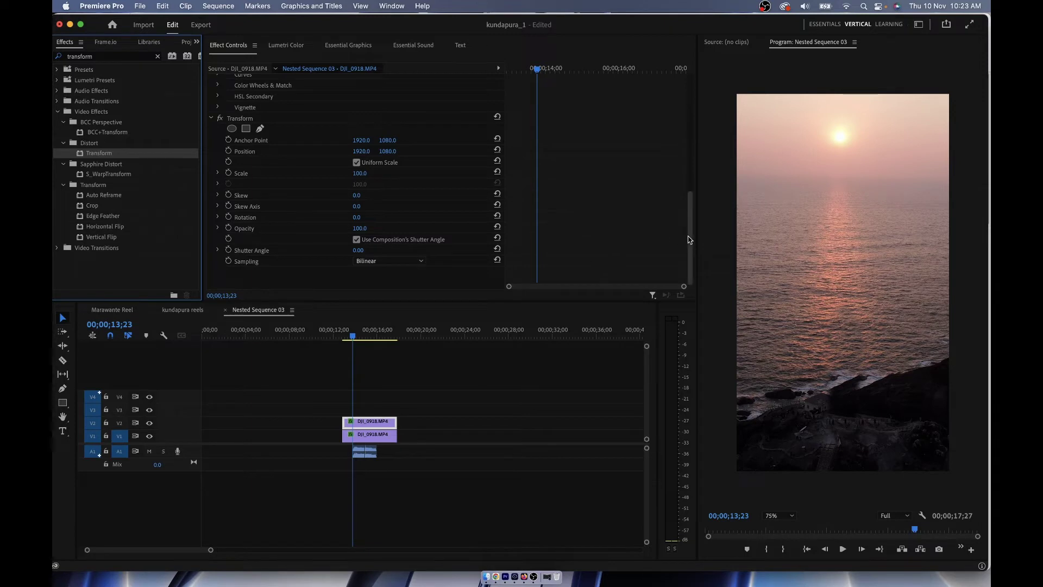
pyautogui.moveTo(688, 239); pyautogui.dragTo(687, 156)
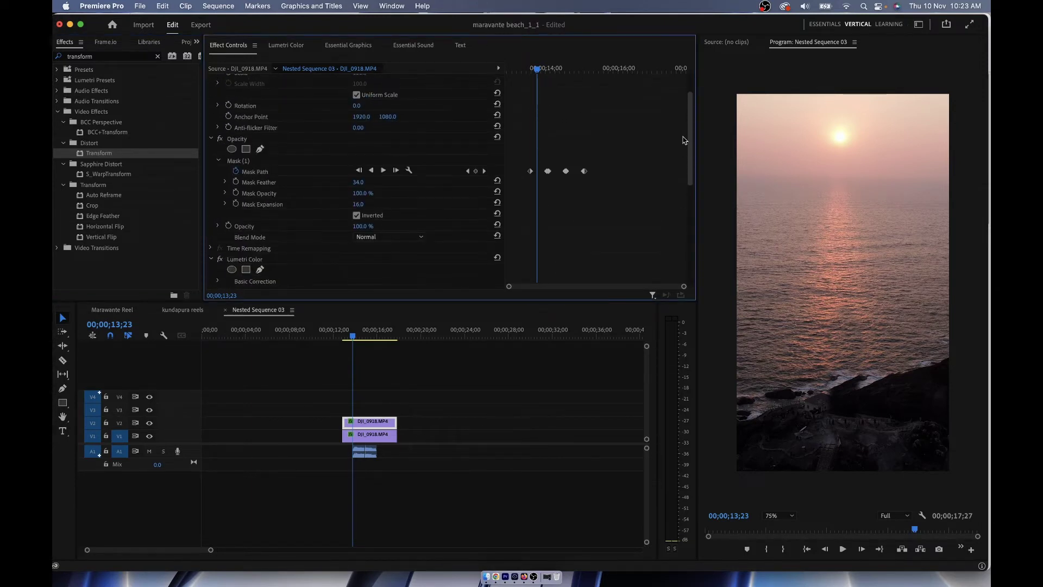
# At 14;02, turn on keyframing for Skew Axis and Rotation, setting both to -1
pyautogui.click(538, 72)
pyautogui.moveTo(539, 72); pyautogui.dragTo(545, 74)
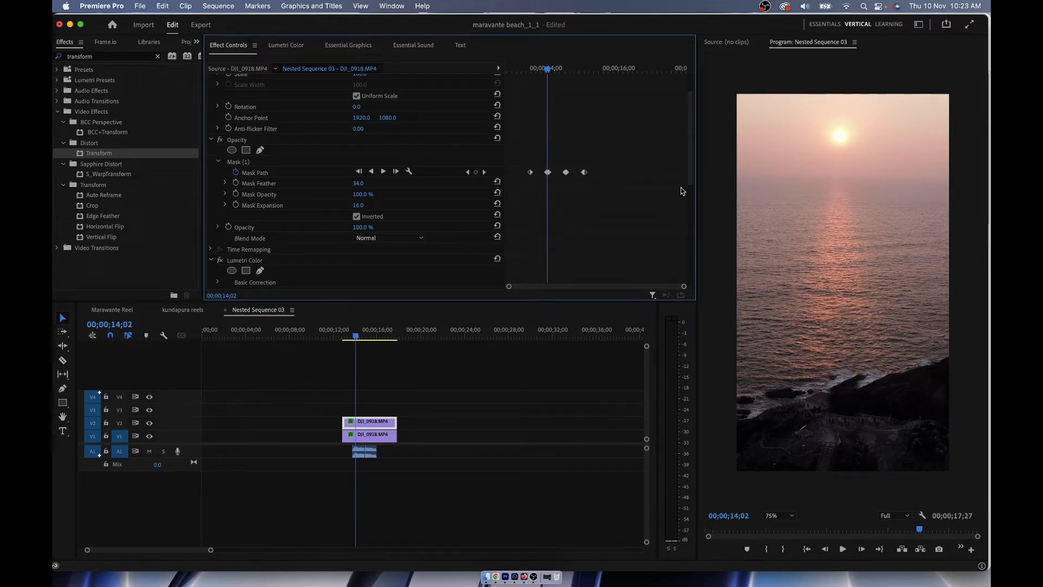
pyautogui.moveTo(688, 188); pyautogui.dragTo(699, 286)
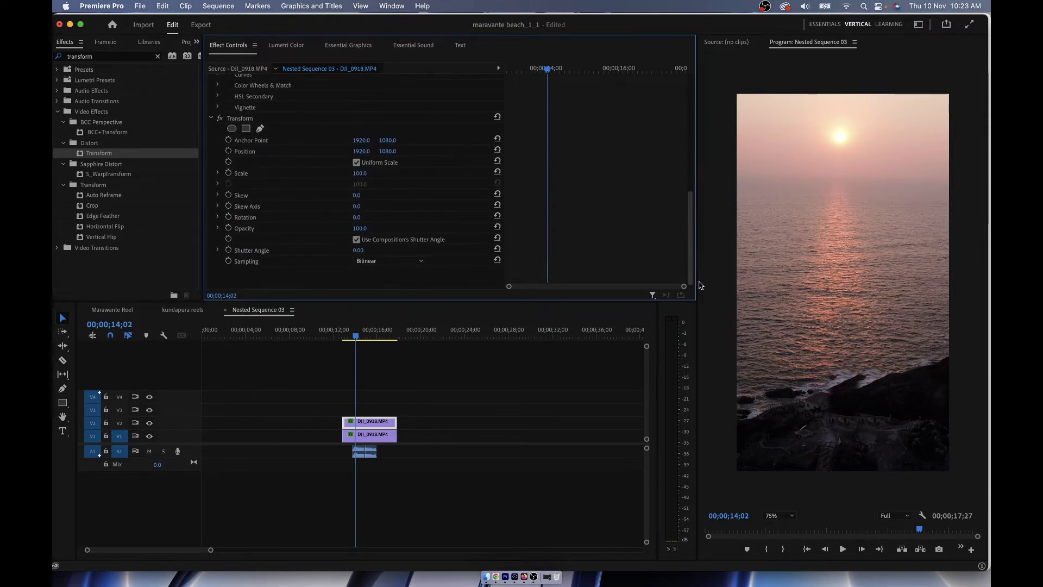
pyautogui.click(237, 206)
pyautogui.click(227, 218)
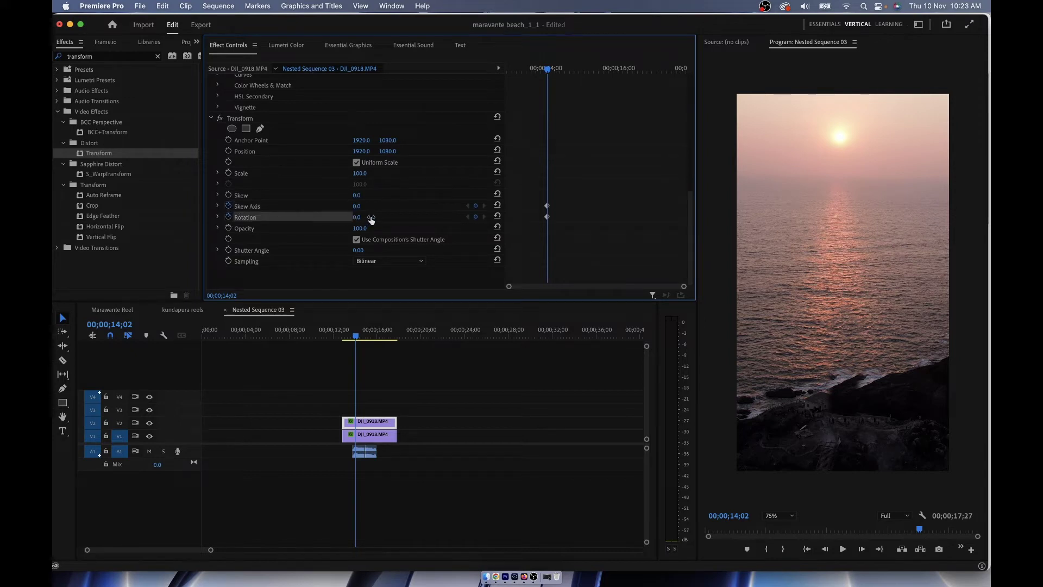
pyautogui.click(358, 206)
pyautogui.write('-1')
pyautogui.press('Return')
pyautogui.click(361, 218)
pyautogui.write('-1')
pyautogui.press('Return')
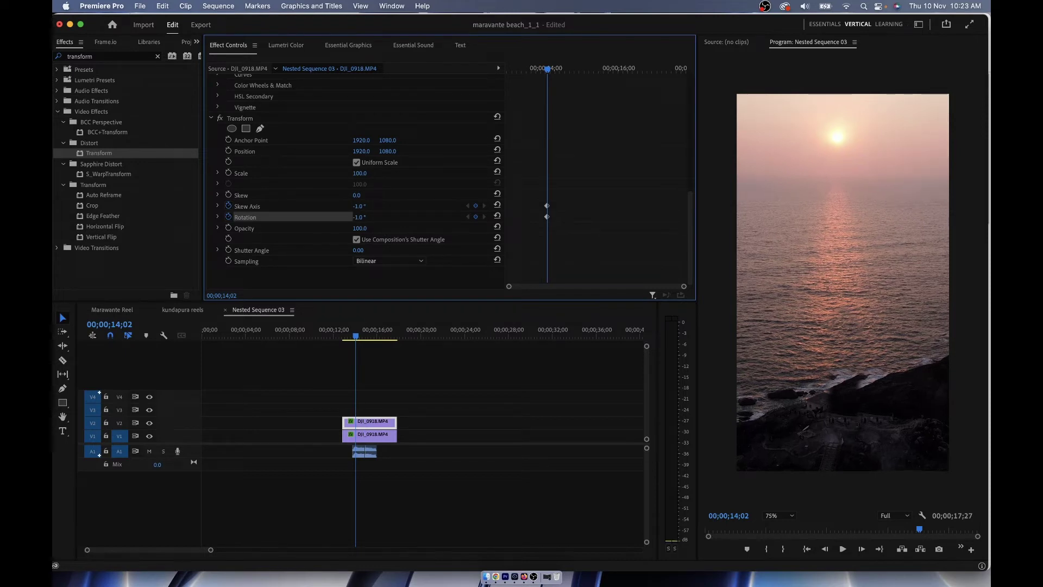
# One frame later, at 14;03, set Skew Axis and Rotation to 1
pyautogui.press('Right')
pyautogui.click(358, 206)
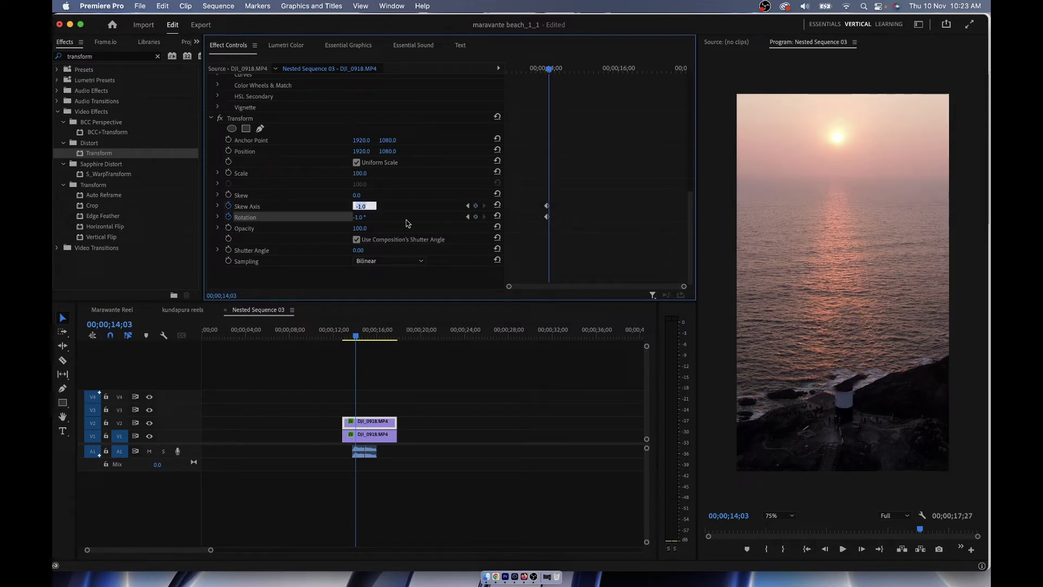
pyautogui.write('1')
pyautogui.press('Return')
pyautogui.click(357, 218)
pyautogui.write('1')
pyautogui.press('Return')
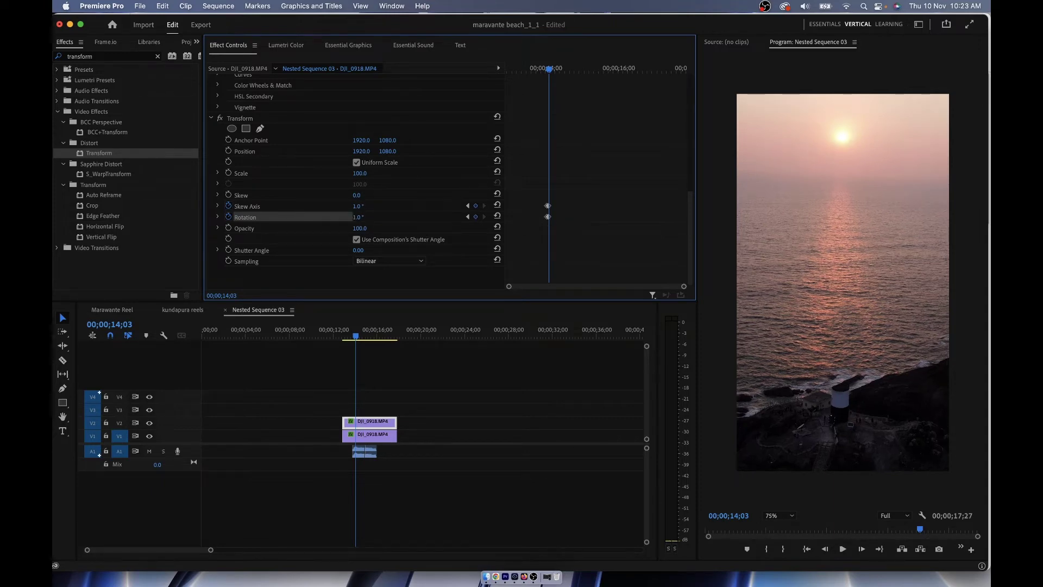
# At 14;04, return Skew Axis and Rotation to 0
pyautogui.press('Right')
pyautogui.click(358, 206)
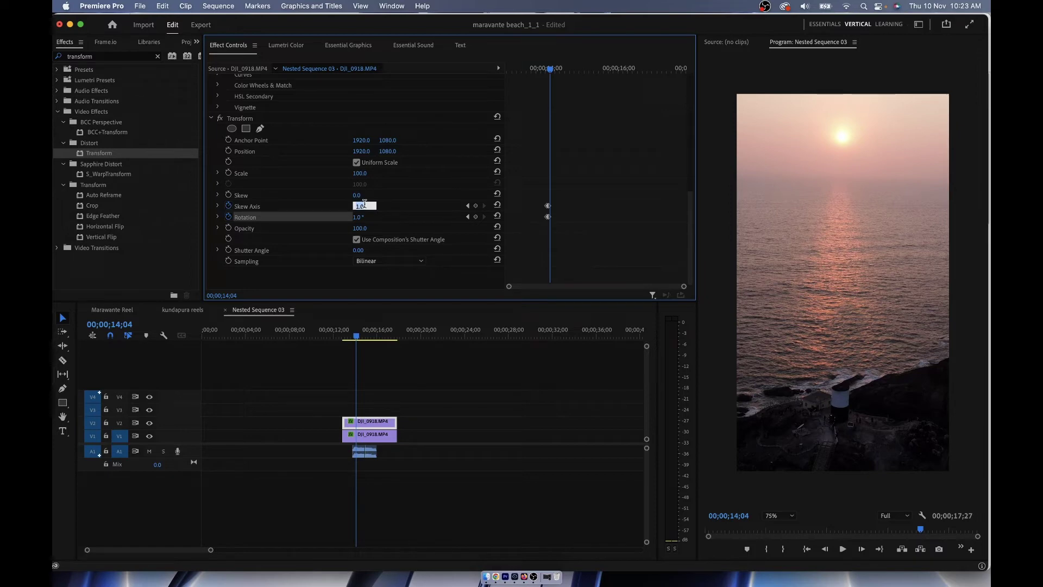
pyautogui.press('Return')
pyautogui.click(359, 218)
pyautogui.press('Return')
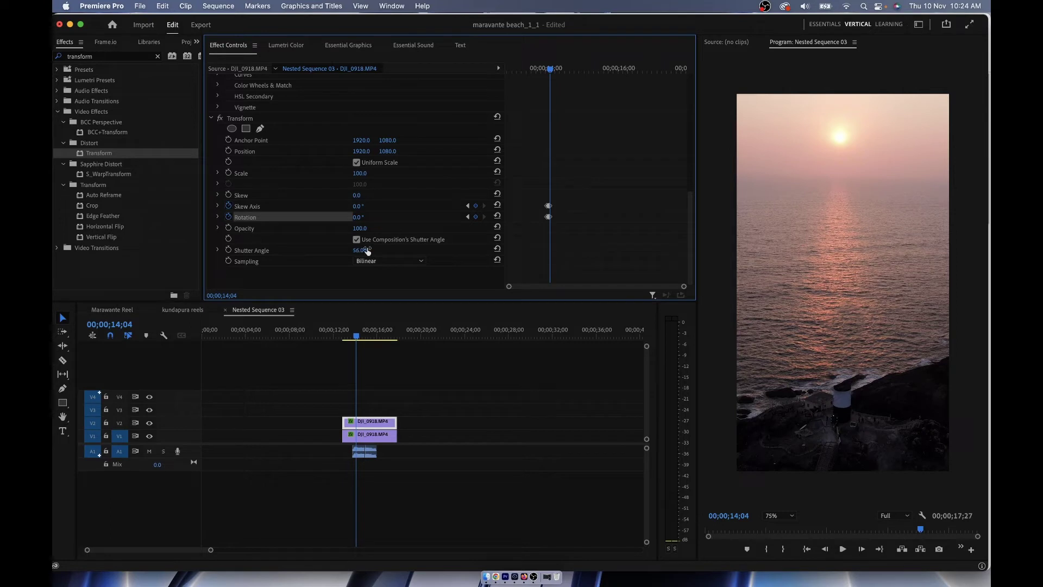
# Preview the shake from 13;16, replaying it once
pyautogui.click(352, 337)
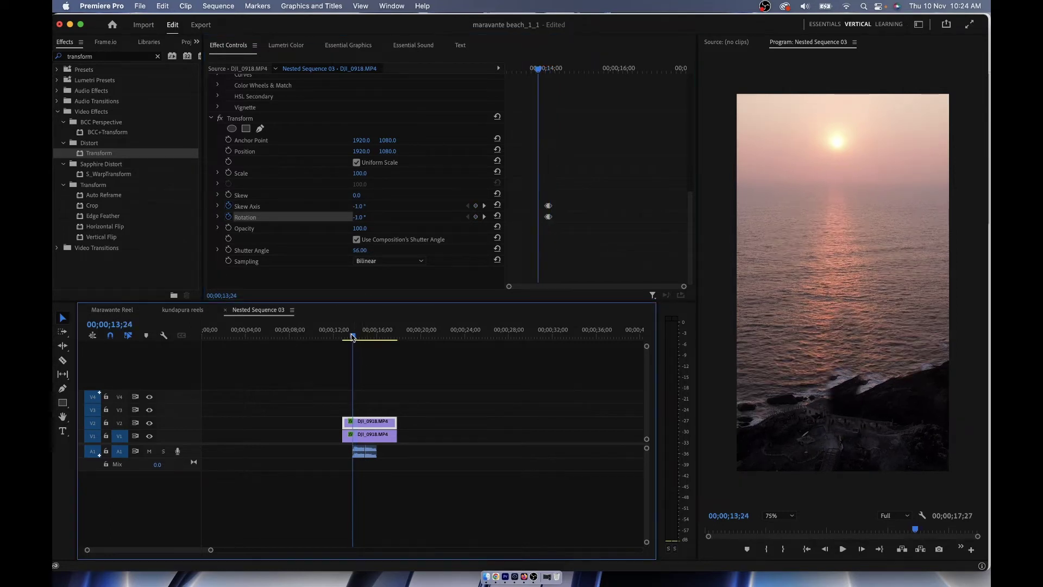
pyautogui.moveTo(352, 337); pyautogui.dragTo(351, 338)
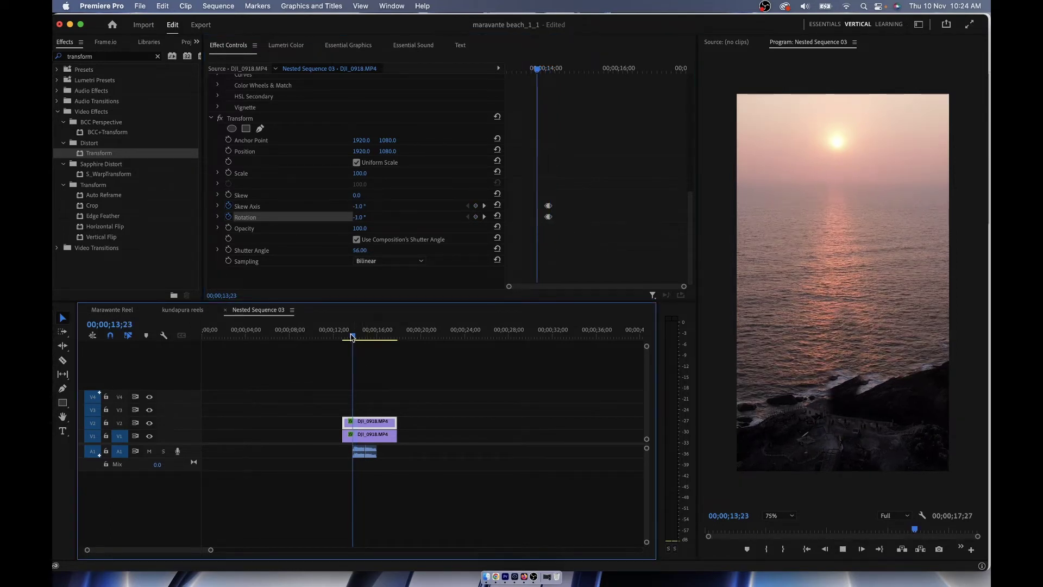
pyautogui.press('space')
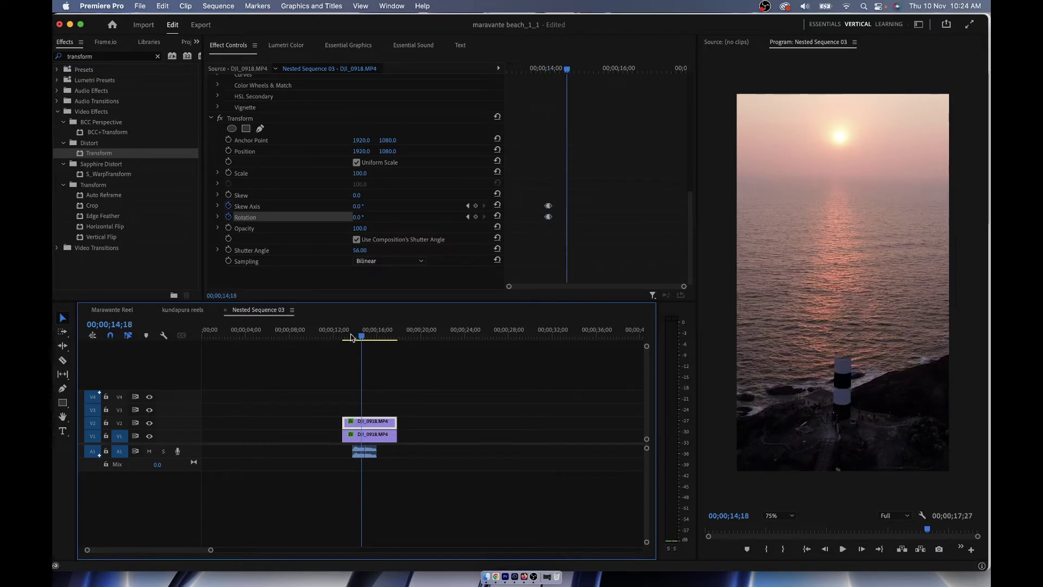
pyautogui.click(352, 337)
pyautogui.press('space')
pyautogui.scroll(2, 535, 221)
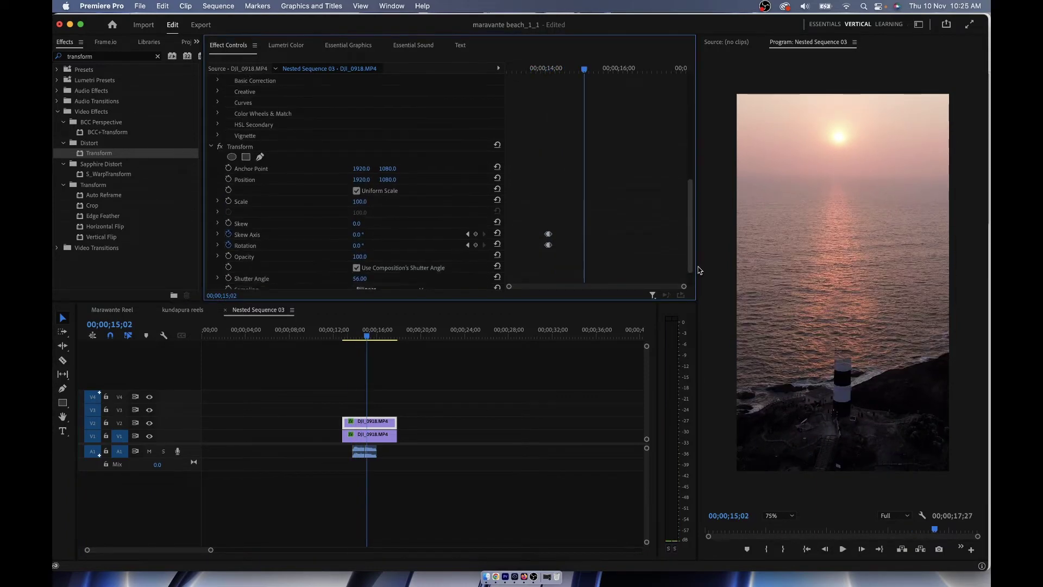
pyautogui.press('space')
pyautogui.moveTo(535, 221); pyautogui.dragTo(571, 269)
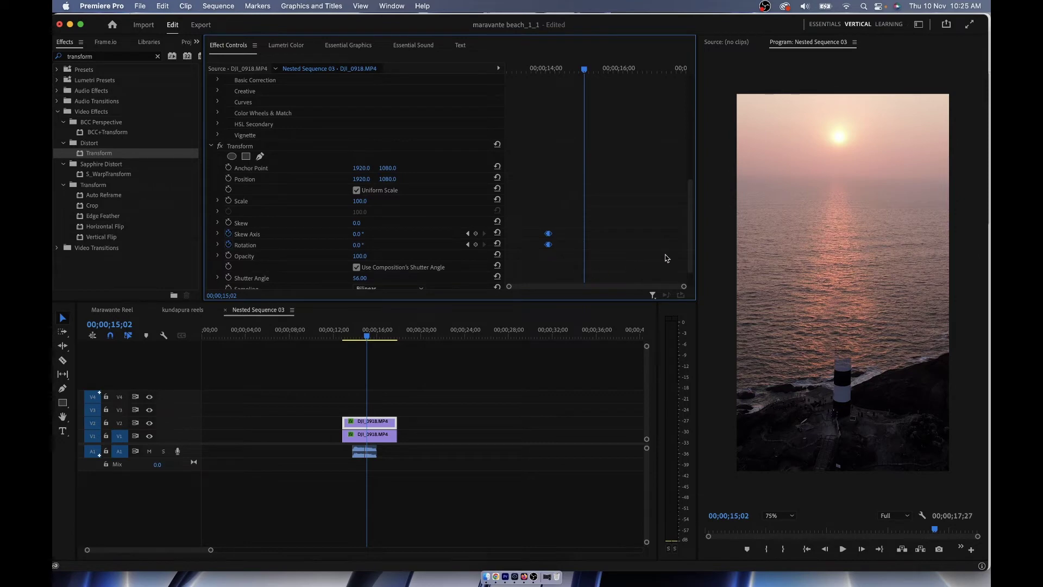
pyautogui.moveTo(691, 253); pyautogui.dragTo(697, 182)
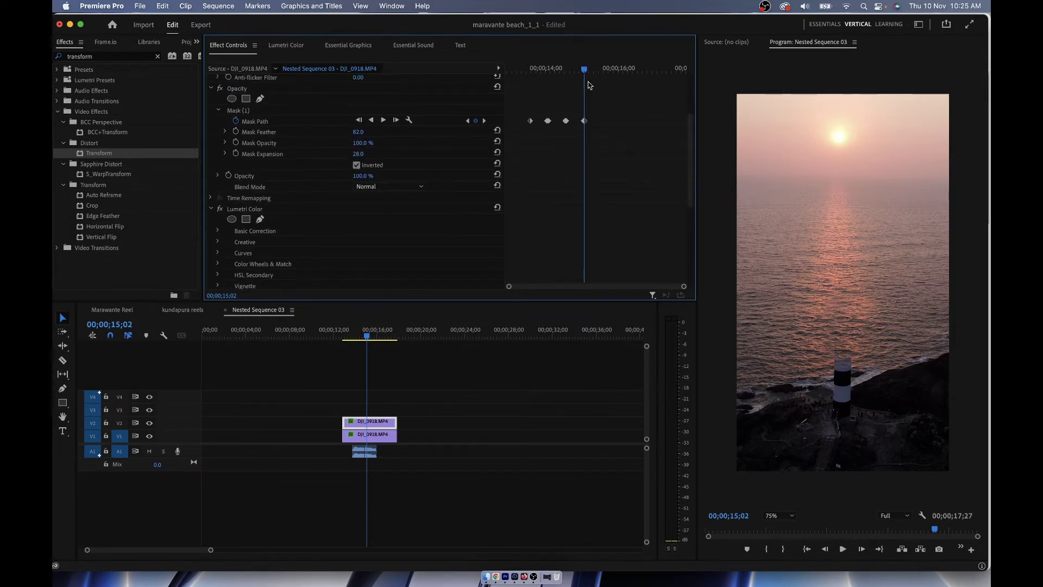
pyautogui.moveTo(583, 69); pyautogui.dragTo(565, 70)
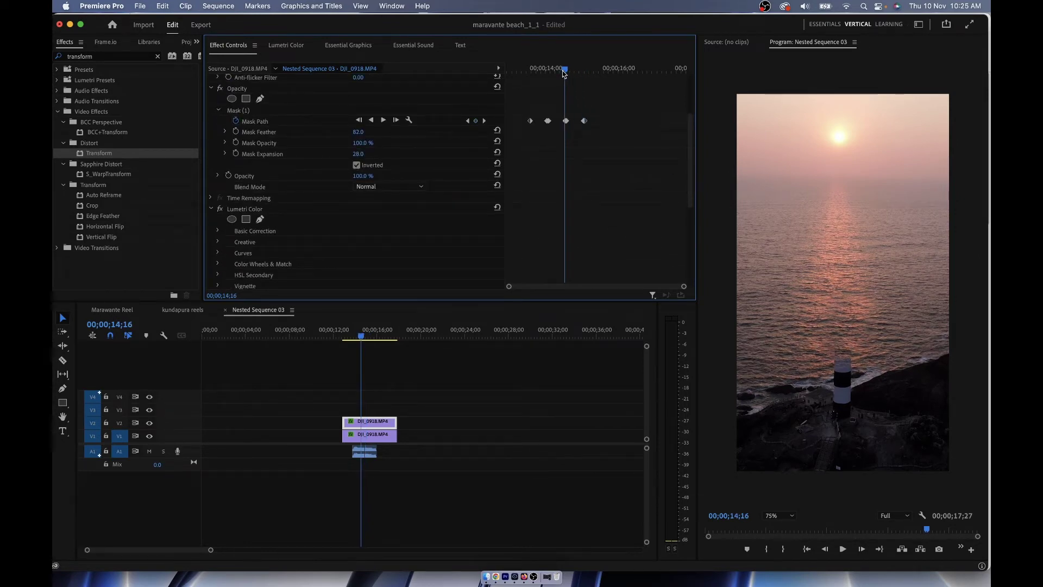
pyautogui.scroll(-3, 570, 203)
pyautogui.scroll(-3, 697, 244)
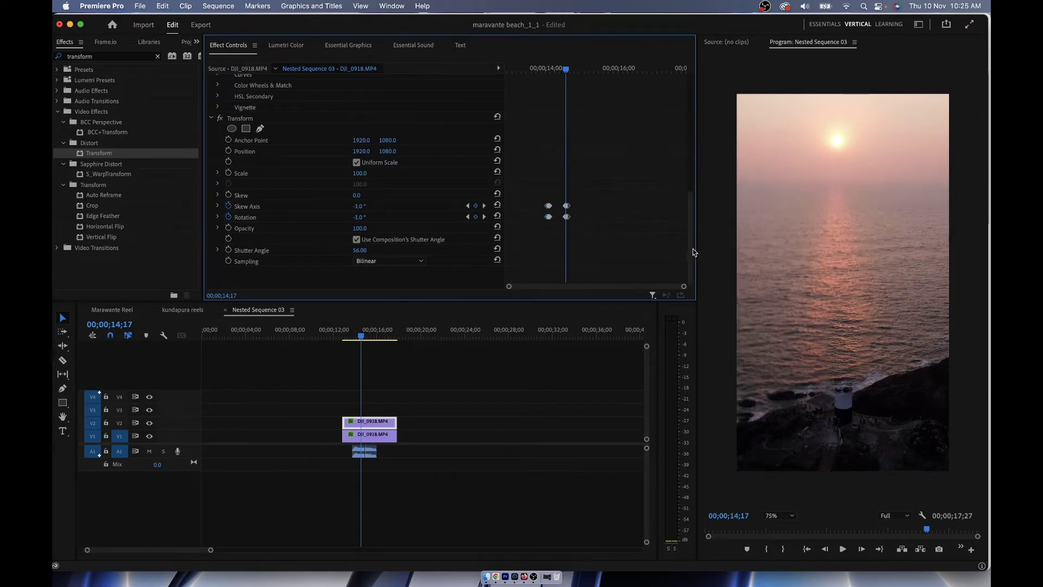
pyautogui.moveTo(693, 269); pyautogui.dragTo(691, 98)
# Add a Skew Axis and Rotation shake keyframe at 15;02, then play the lighthouse pop-in
pyautogui.click(583, 70)
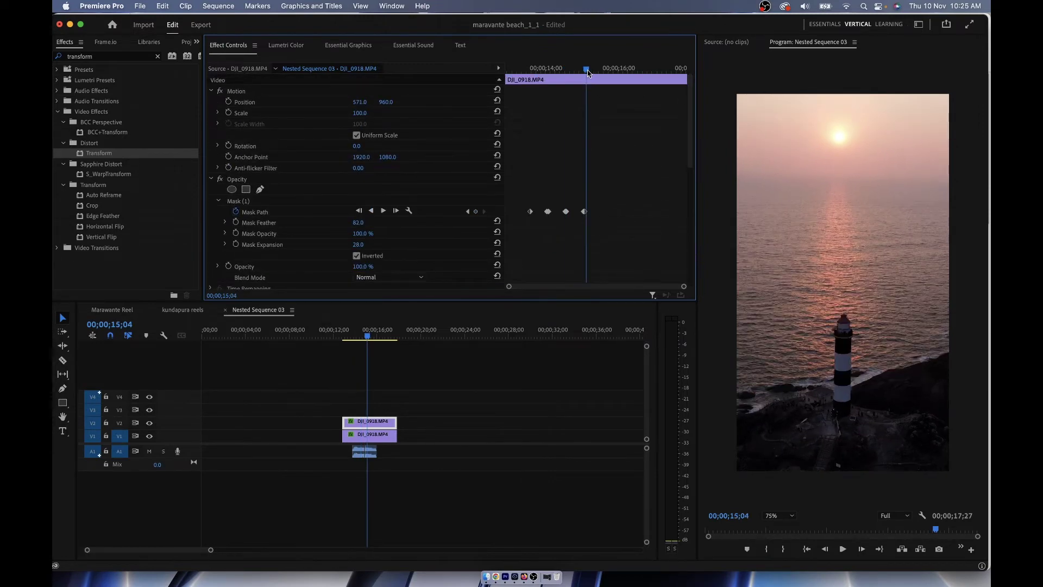
pyautogui.moveTo(690, 123); pyautogui.dragTo(690, 244)
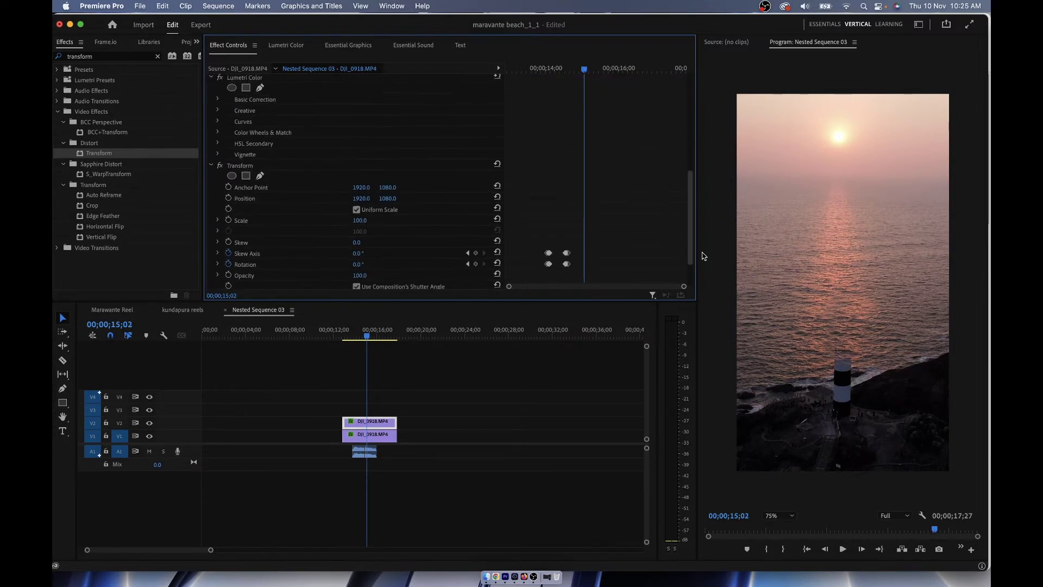
pyautogui.click(583, 214)
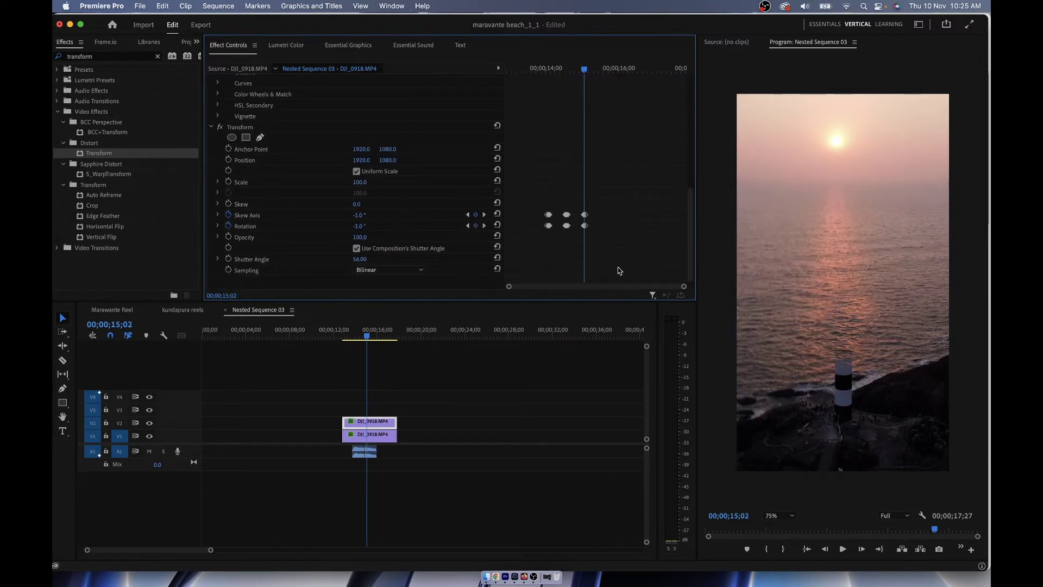
pyautogui.click(520, 71)
pyautogui.press('space')
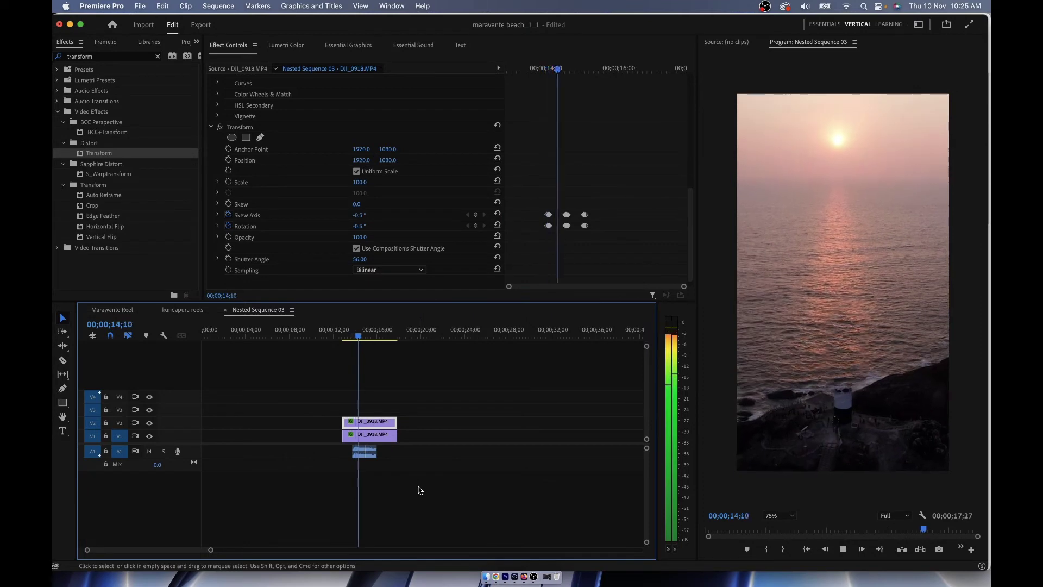
pyautogui.press('space')
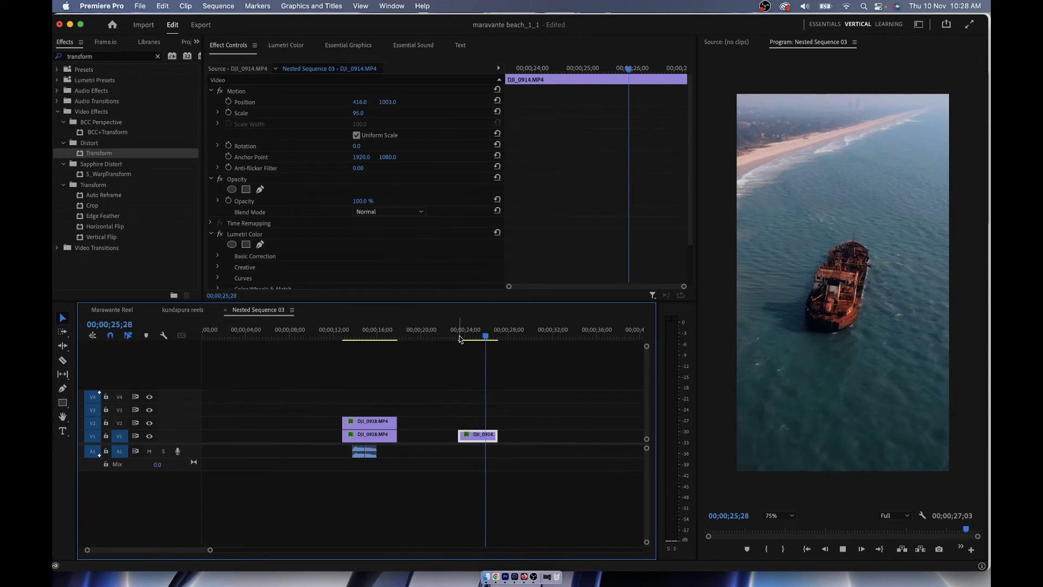
# Duplicate the ship clip onto V2 above the original, with the playhead at 24;10
pyautogui.click(459, 336)
pyautogui.moveTo(467, 338); pyautogui.dragTo(460, 338)
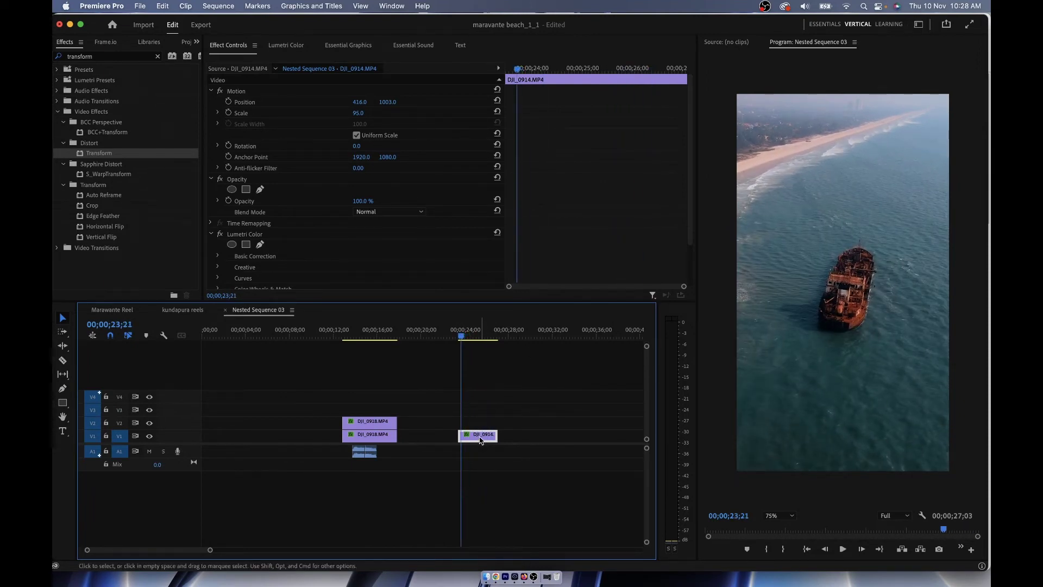
pyautogui.moveTo(480, 434); pyautogui.dragTo(479, 421)
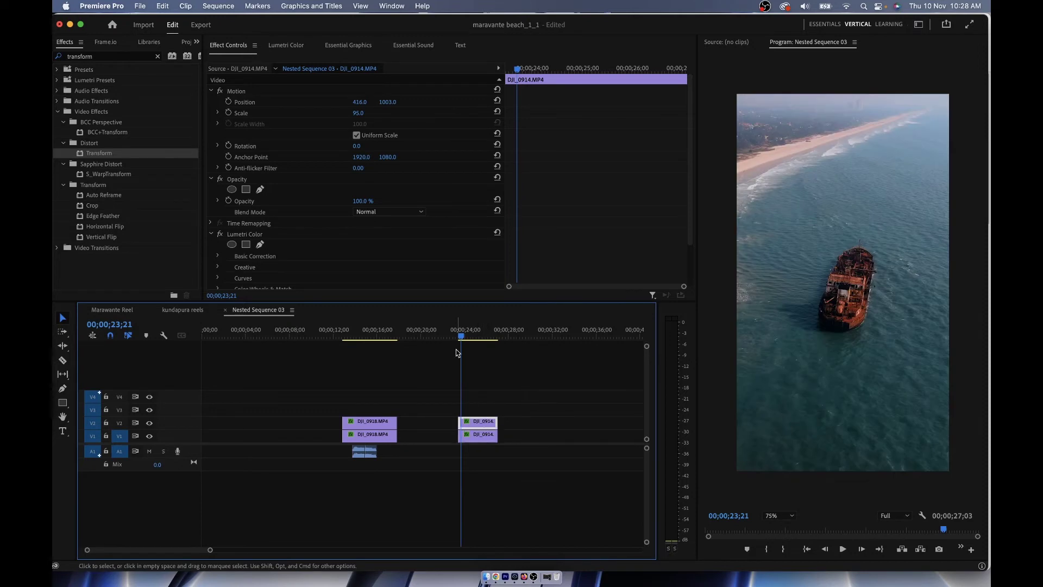
pyautogui.moveTo(463, 338); pyautogui.dragTo(469, 338)
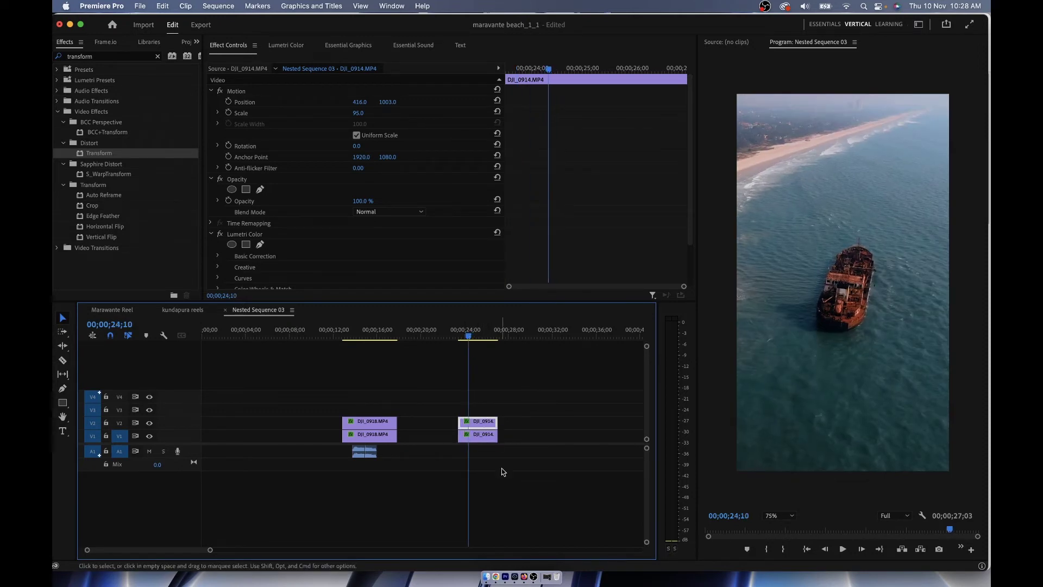
# Trace a closed freehand mask around the ship on the upper V2 copy
pyautogui.click(247, 188)
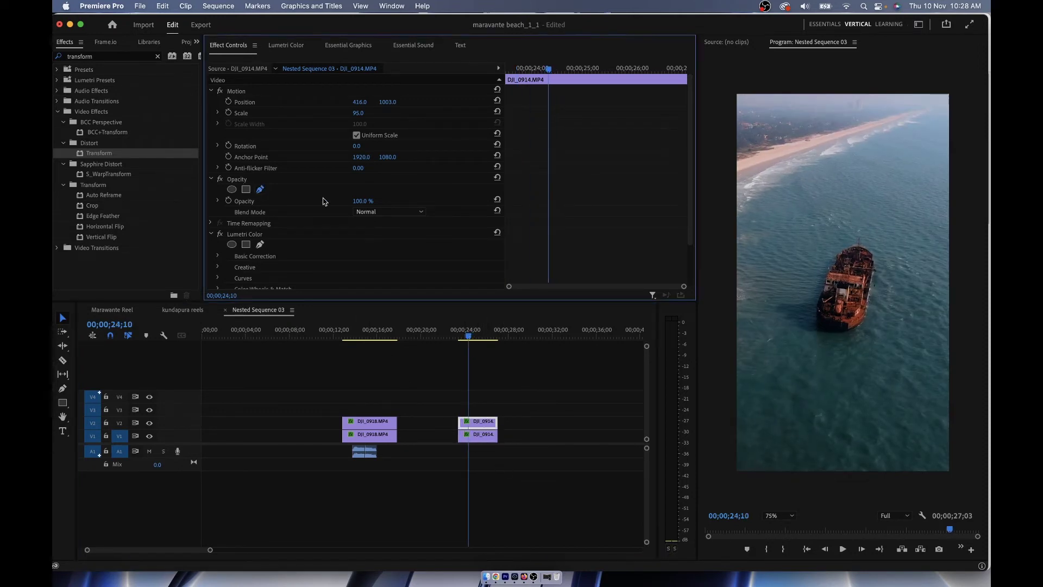
pyautogui.click(799, 338)
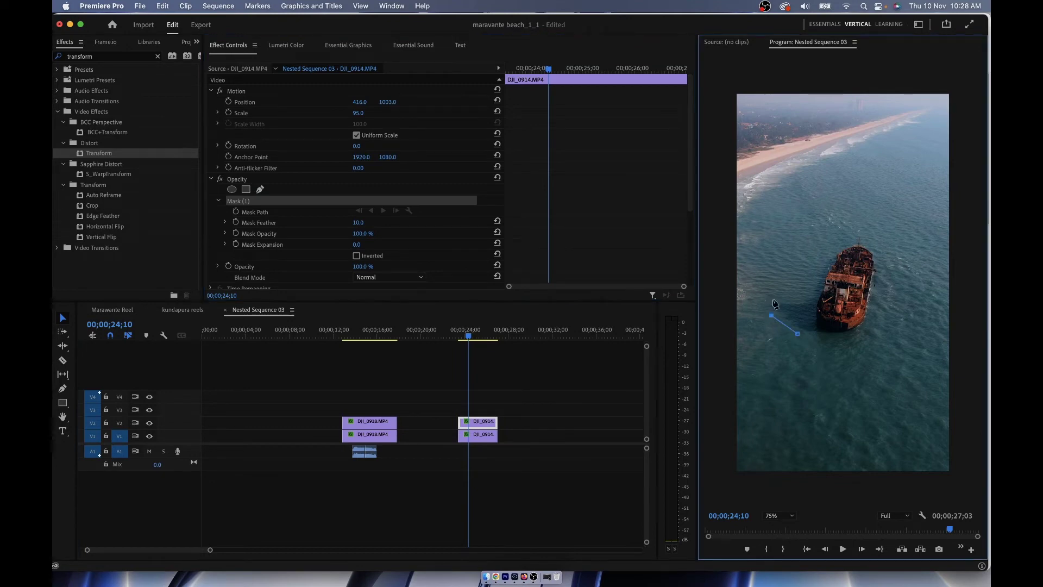
pyautogui.click(775, 296)
pyautogui.click(832, 250)
pyautogui.click(875, 239)
pyautogui.click(879, 326)
pyautogui.click(838, 342)
pyautogui.click(780, 329)
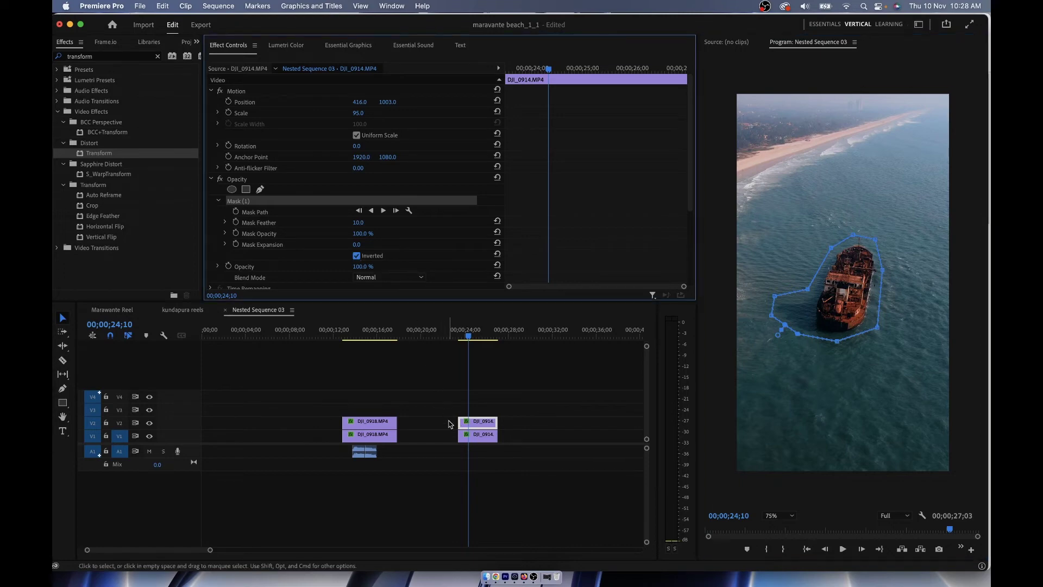
# Shift the V1 ship clip to Position X -79 and Y 1019 so only sea shows
pyautogui.click(480, 435)
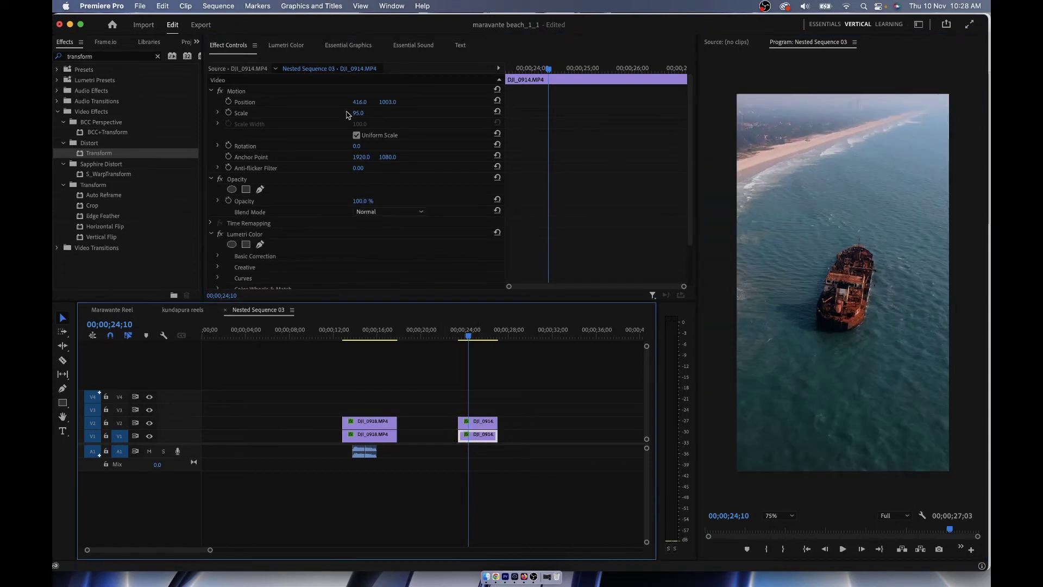
pyautogui.moveTo(358, 102)
pyautogui.mouseDown()
pyautogui.moveTo(286, 102)
pyautogui.moveTo(300, 102)
pyautogui.mouseUp()
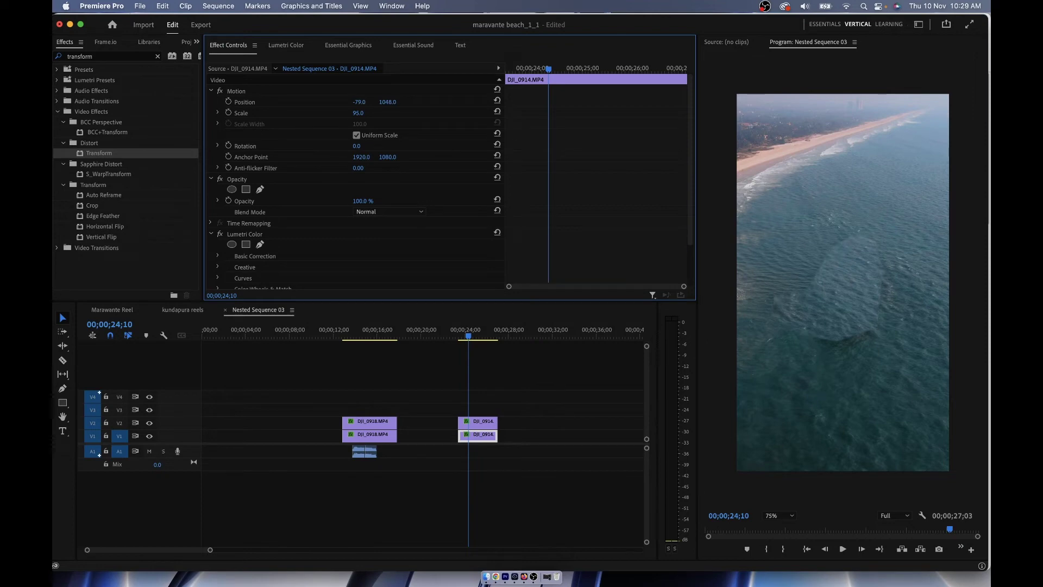
pyautogui.moveTo(389, 102); pyautogui.dragTo(389, 102)
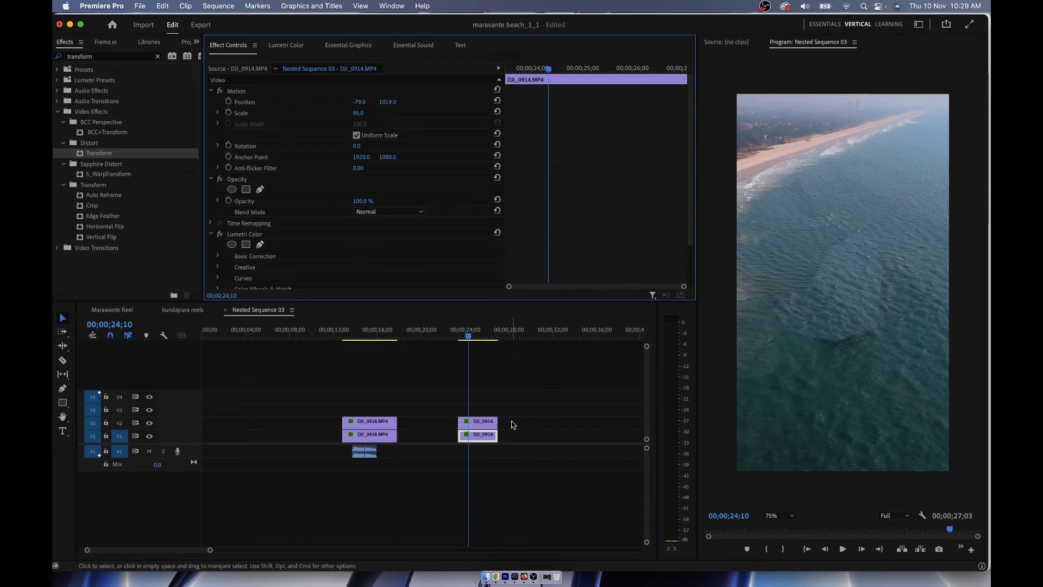
# Raise the V2 mask feather to 52 and set the V1 clip's Position Y to 830
pyautogui.click(479, 422)
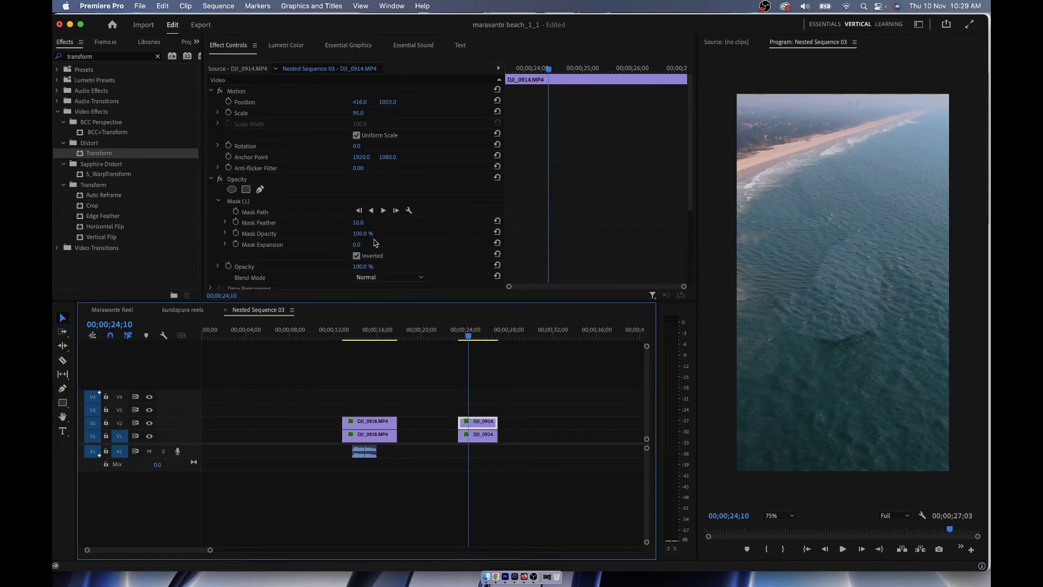
pyautogui.moveTo(359, 222); pyautogui.dragTo(367, 223)
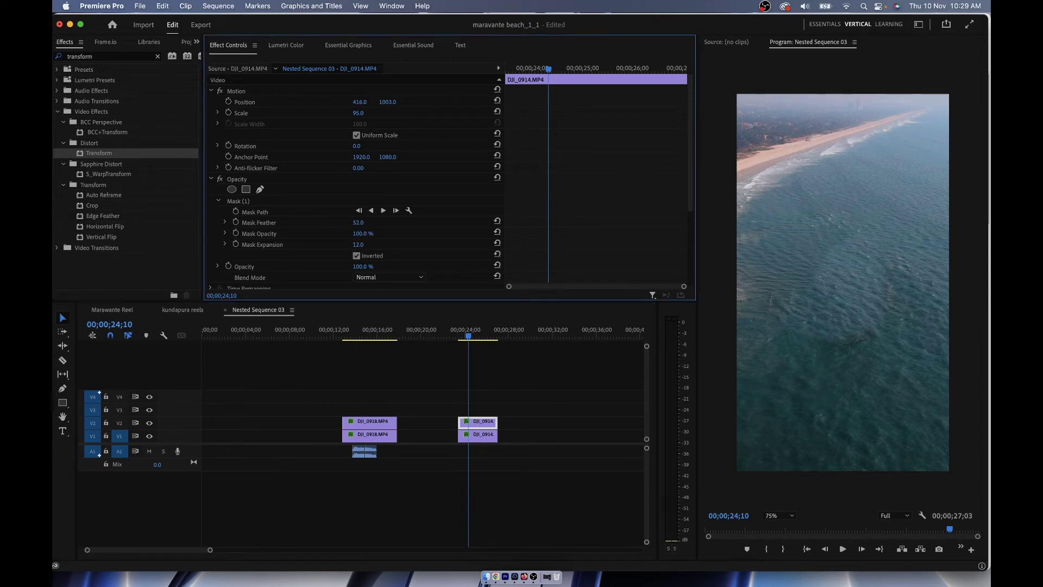
pyautogui.click(475, 435)
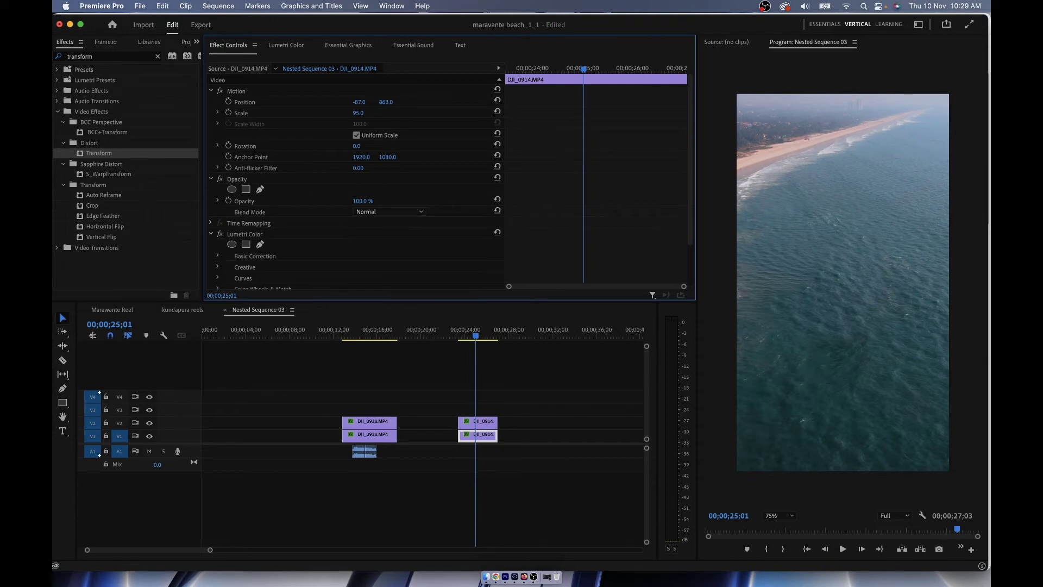
pyautogui.moveTo(386, 101); pyautogui.dragTo(389, 102)
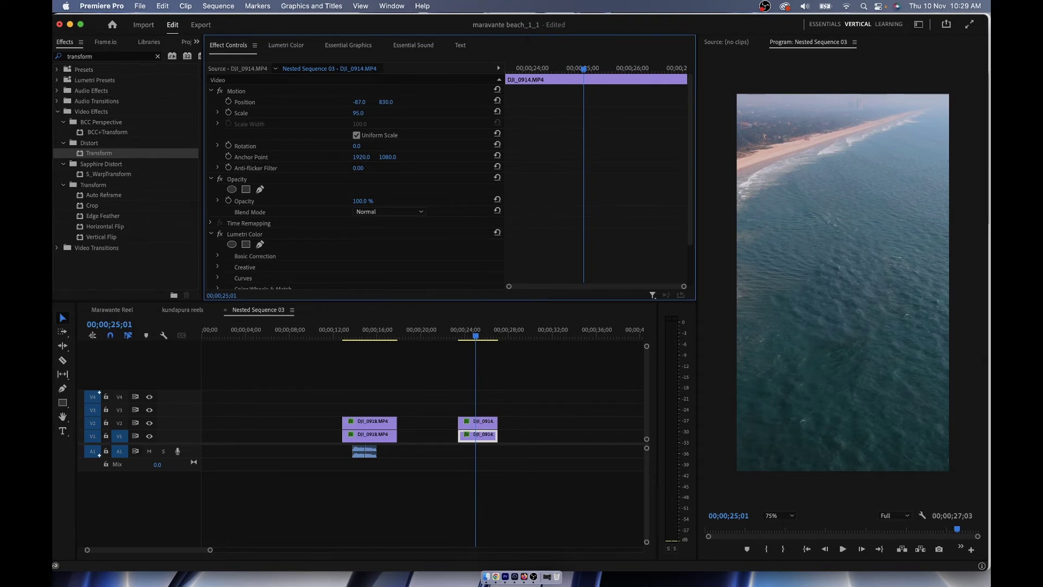
# Preview the ship section, then return the playhead to 24;10
pyautogui.click(461, 334)
pyautogui.press('space')
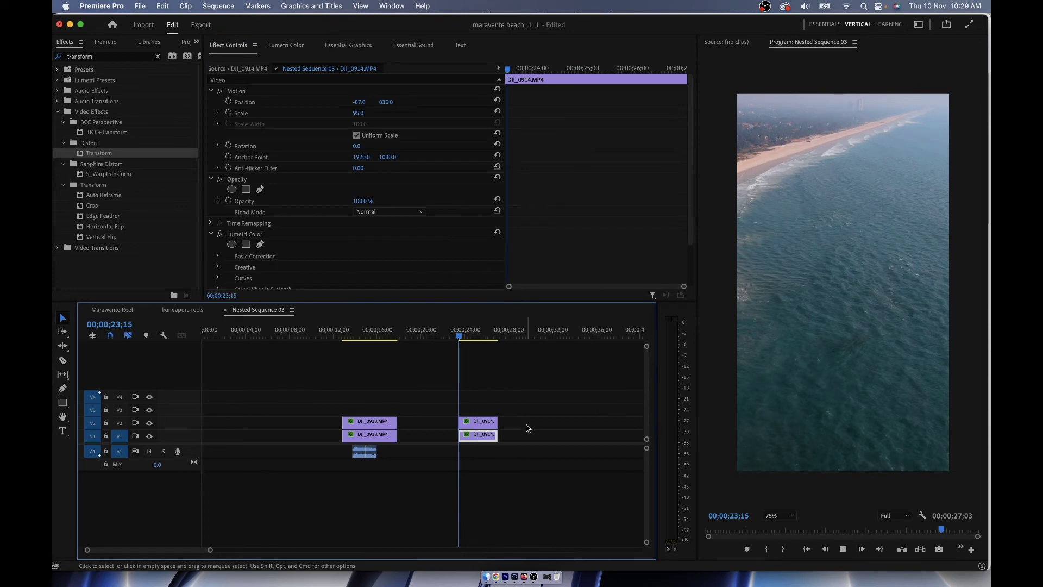
pyautogui.press('space')
pyautogui.click(477, 421)
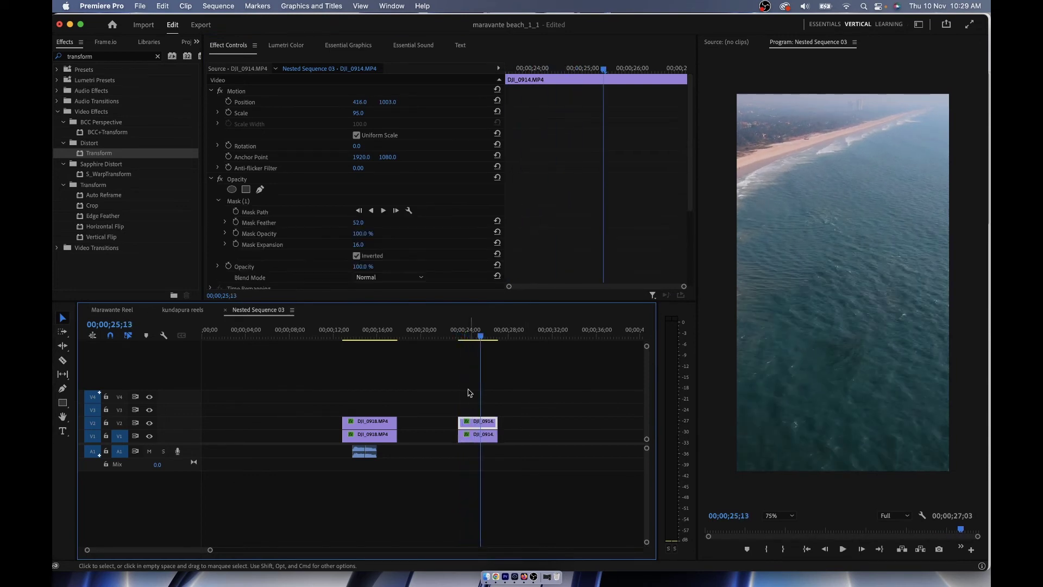
pyautogui.click(469, 339)
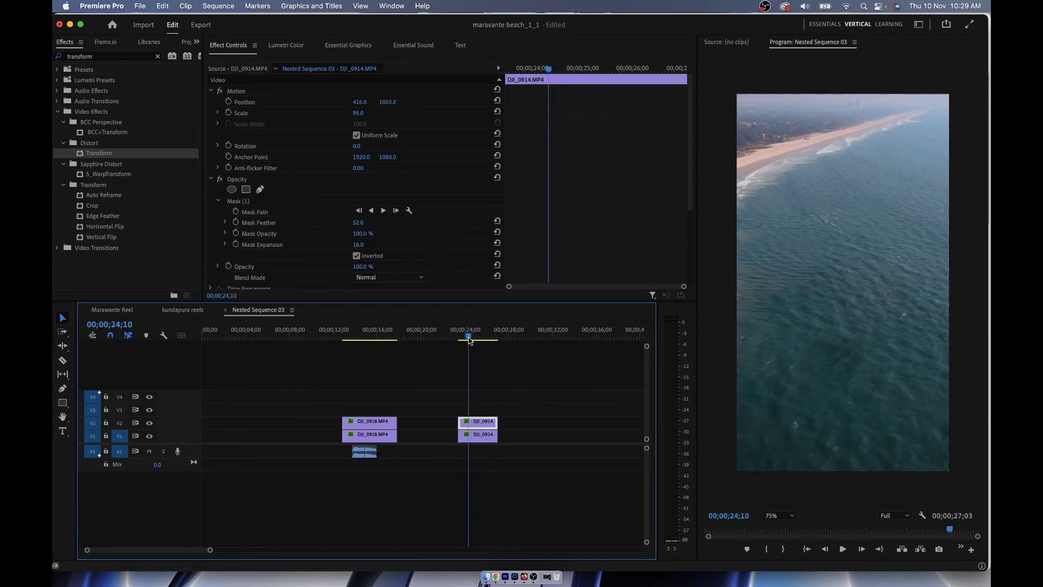
# Inspect the ship's mask path at 24;25, toggling the mask outline on and off
pyautogui.click(243, 204)
pyautogui.click(424, 356)
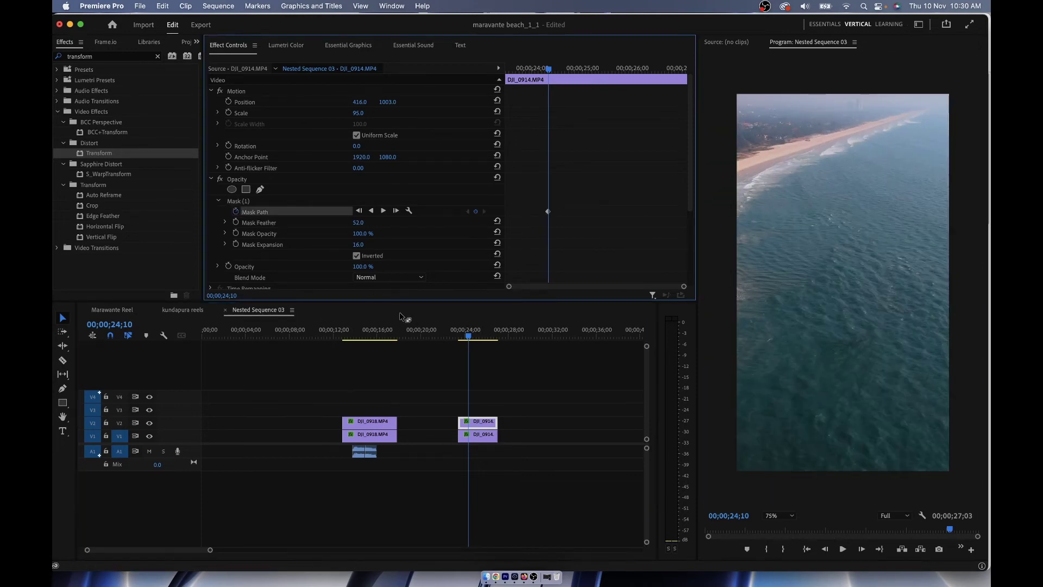
pyautogui.press('space')
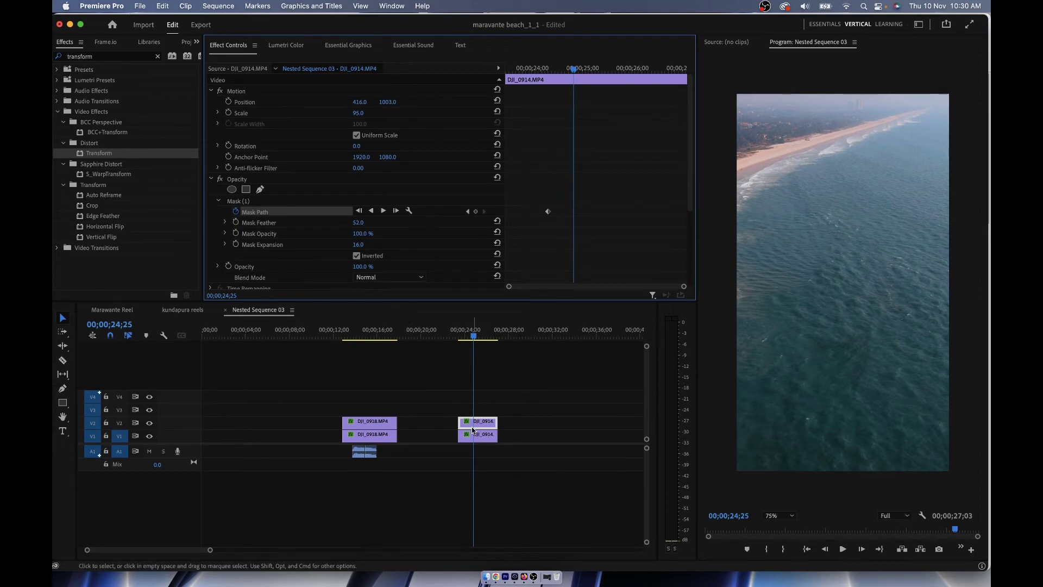
pyautogui.click(270, 202)
pyautogui.click(864, 50)
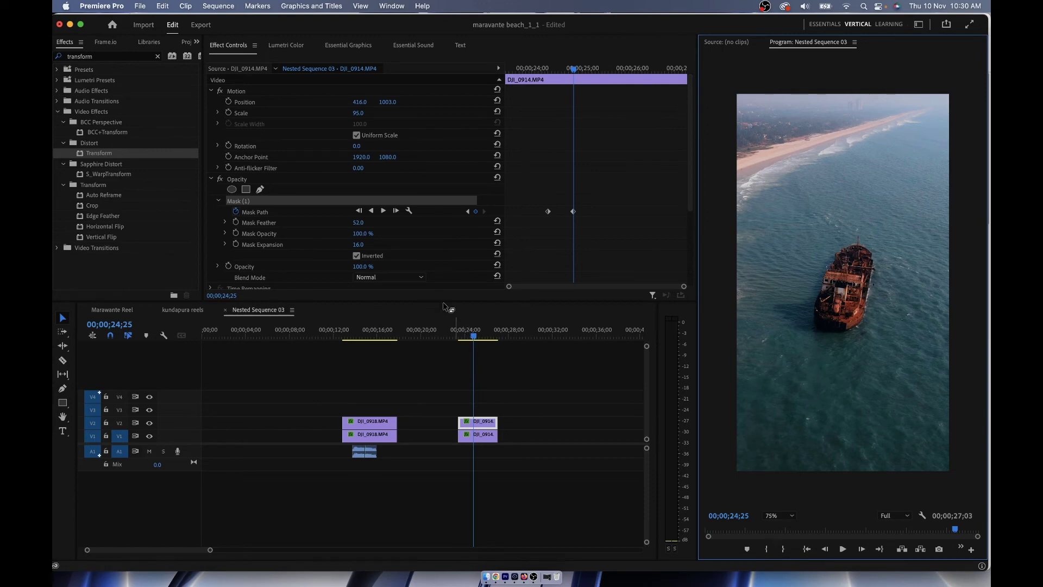
# Shift the later Mask Path keyframe slightly so the full ship shows by 24;25
pyautogui.click(548, 213)
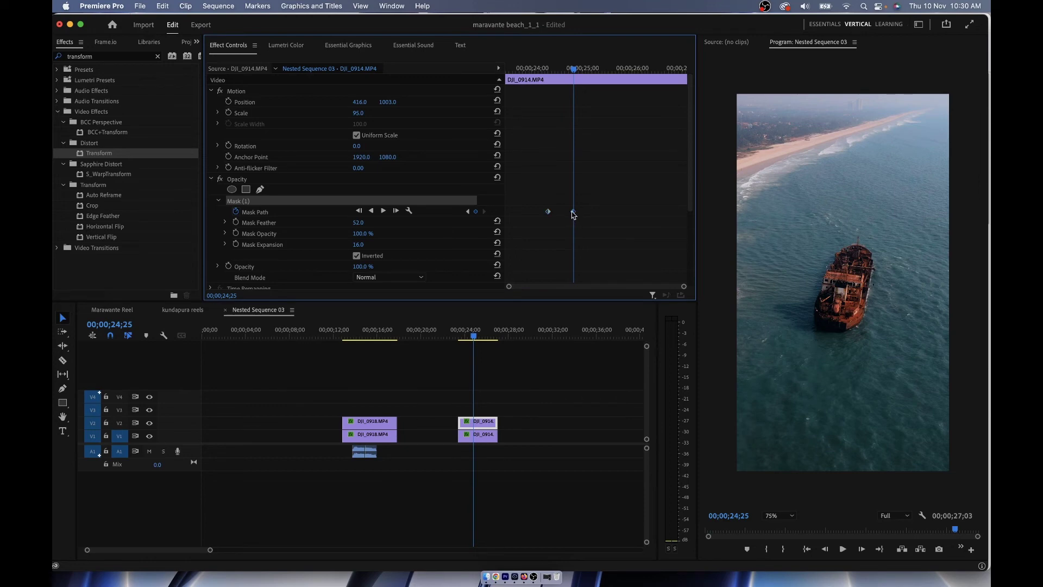
pyautogui.press('Left')
pyautogui.click(256, 212)
pyautogui.moveTo(510, 288); pyautogui.dragTo(558, 291)
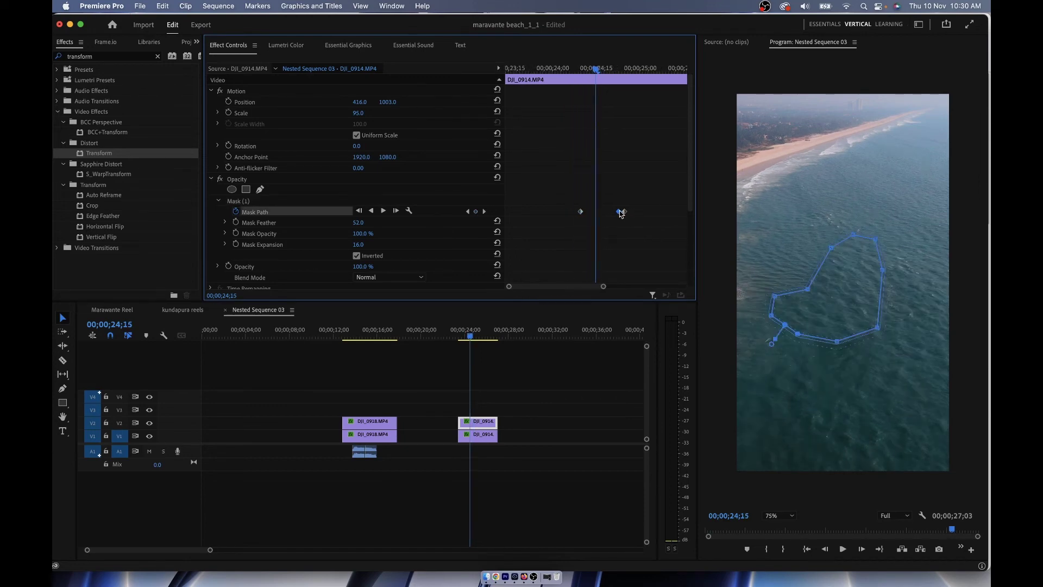
pyautogui.moveTo(620, 213); pyautogui.dragTo(625, 213)
# Preview the ship reveal and place the pop sound effect on A1 under DJI_0914
pyautogui.click(461, 336)
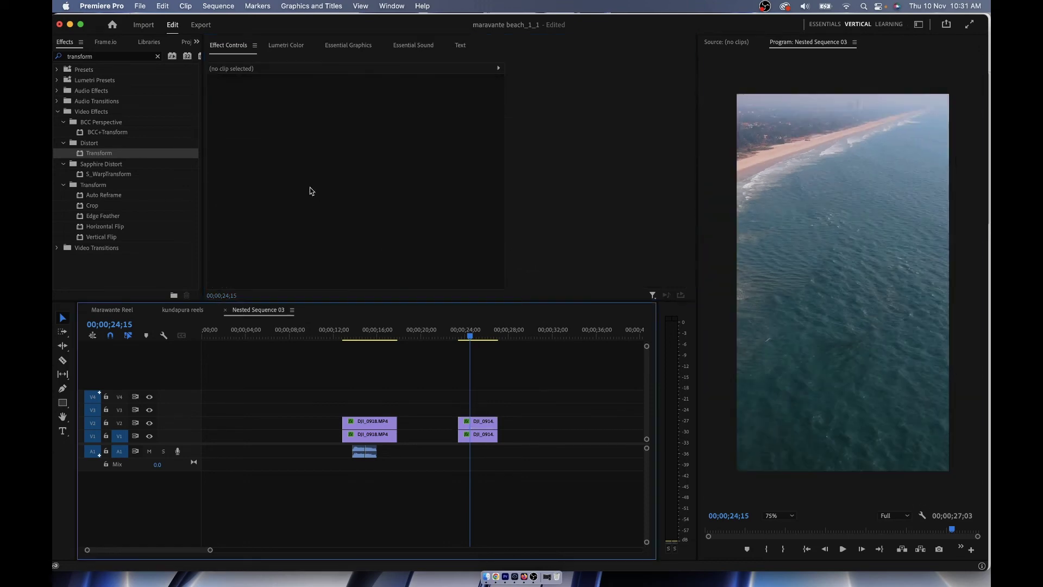
pyautogui.press('space')
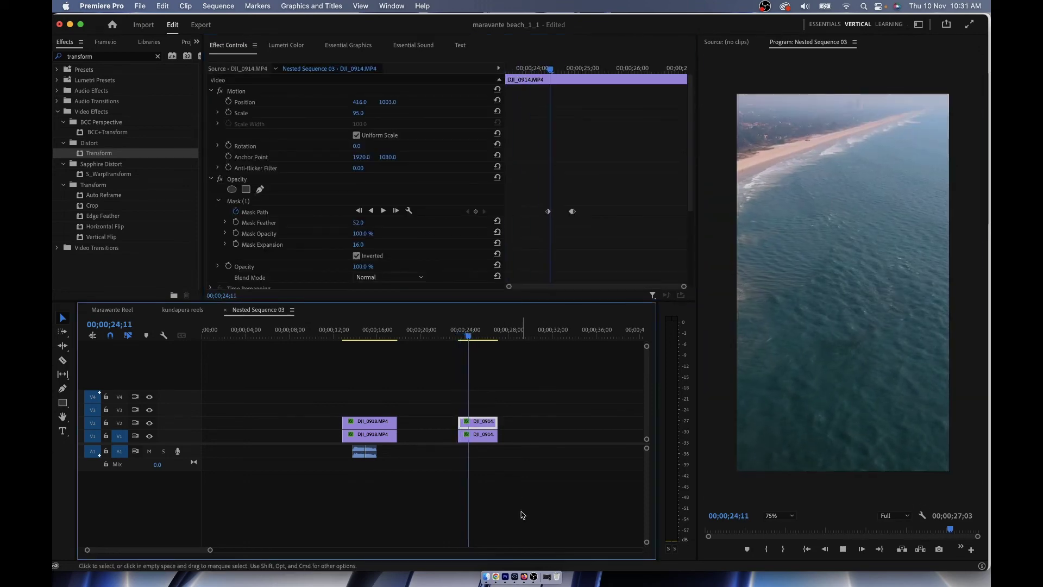
pyautogui.press('space')
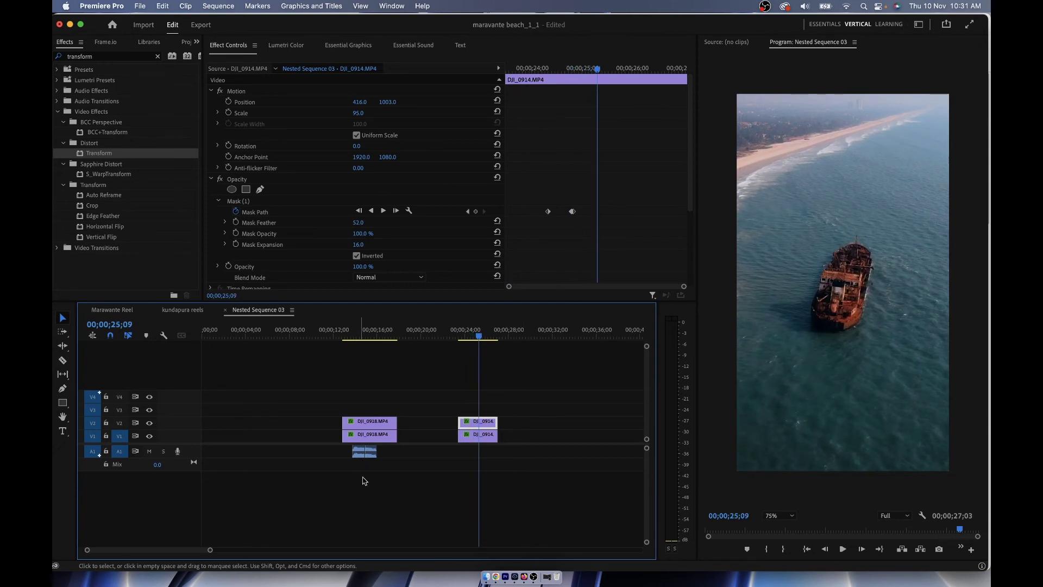
pyautogui.moveTo(364, 453)
pyautogui.mouseDown()
pyautogui.moveTo(483, 453)
pyautogui.moveTo(473, 453)
pyautogui.mouseUp()
# Preview the reveal with sound and nudge the pop sound slightly later
pyautogui.click(468, 331)
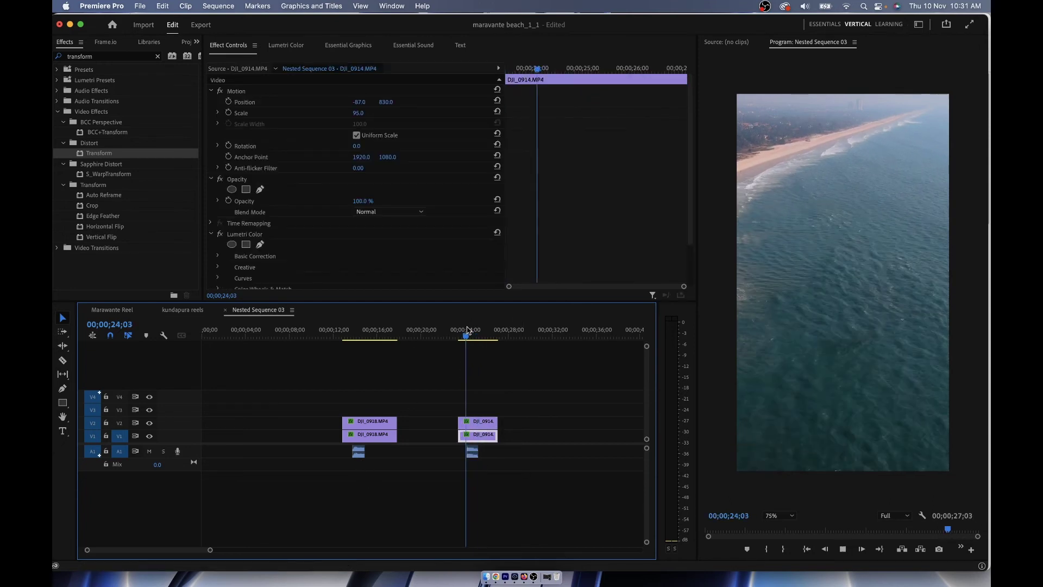
pyautogui.press('space')
pyautogui.press('space')
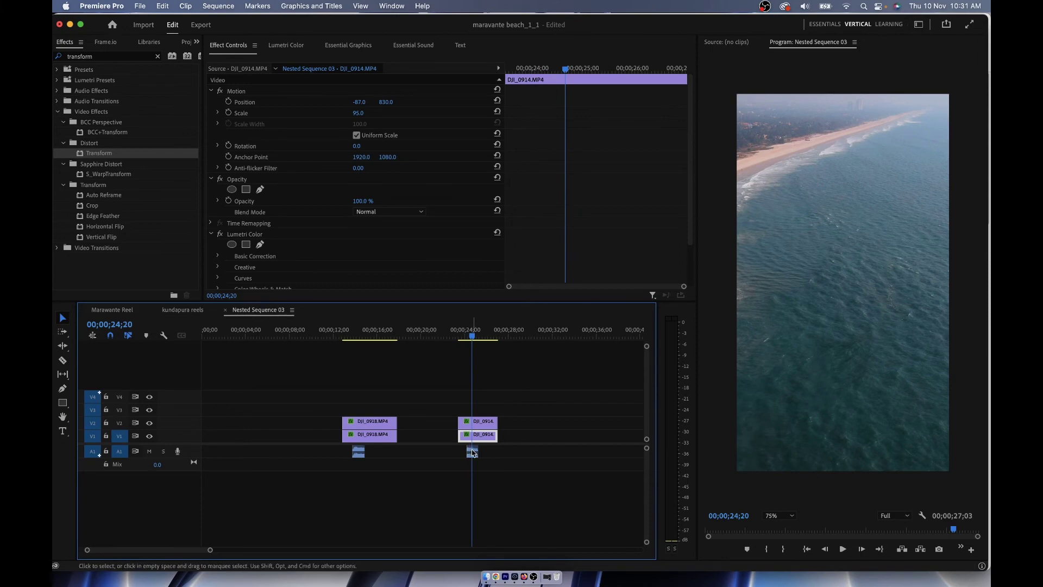
pyautogui.click(473, 452)
pyautogui.moveTo(473, 453); pyautogui.dragTo(477, 453)
pyautogui.press('space')
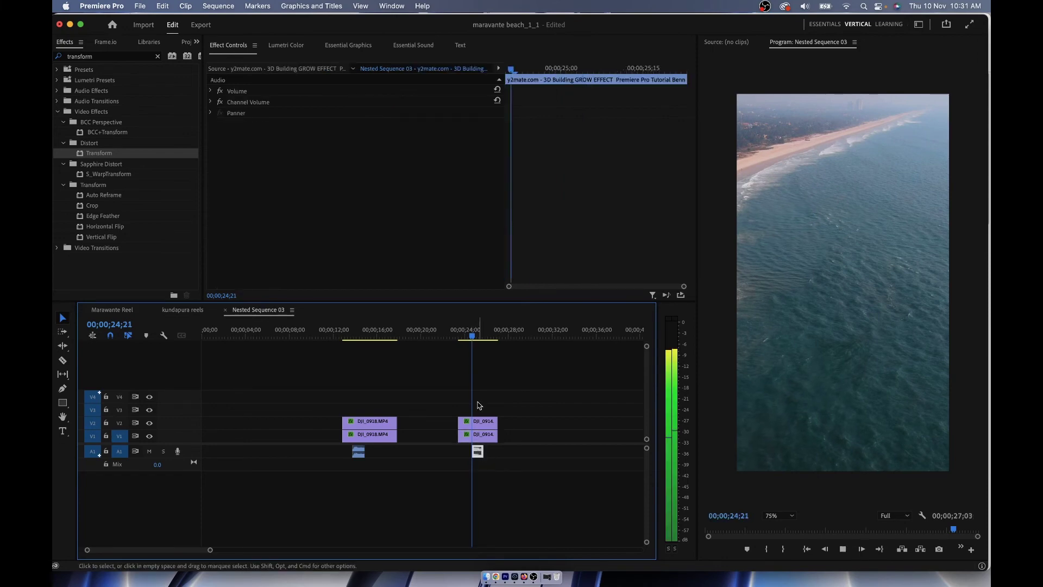
pyautogui.click(479, 405)
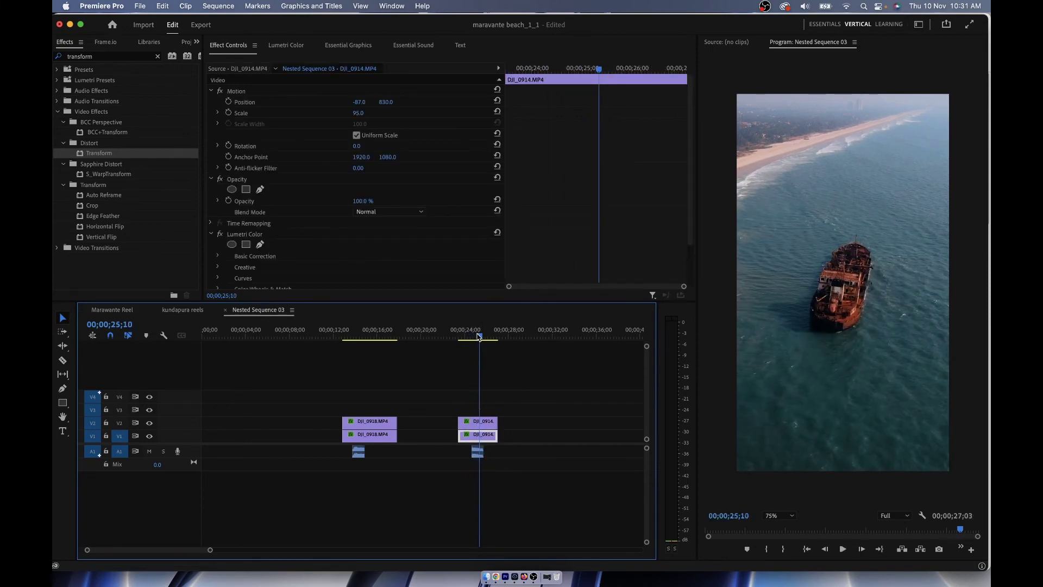
# Copy the Transform shake from DJI_0918 to DJI_0914 and delete the extra keyframes
pyautogui.click(371, 424)
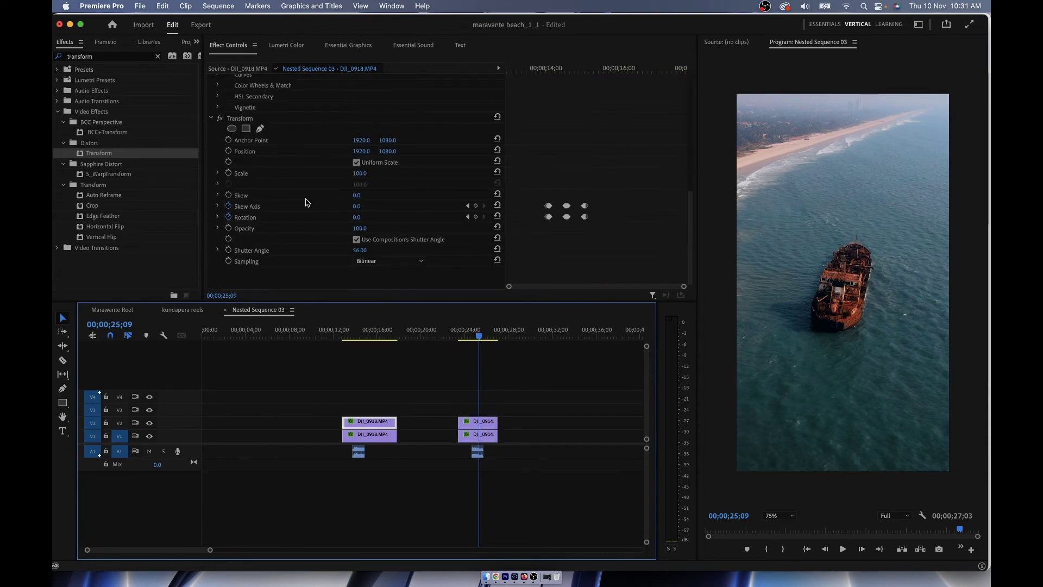
pyautogui.click(240, 118)
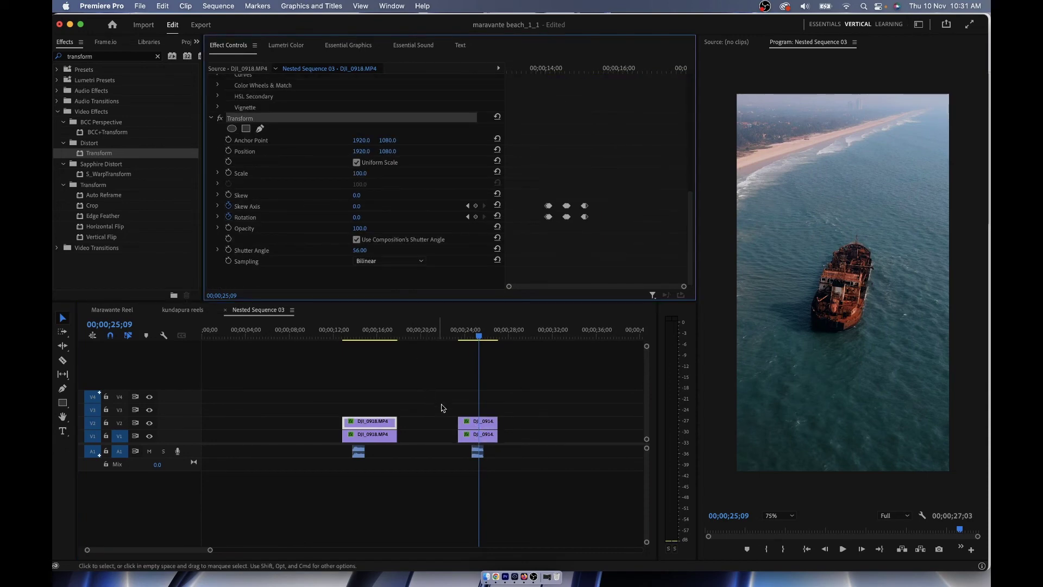
pyautogui.click(466, 421)
pyautogui.scroll(-5, 339, 277)
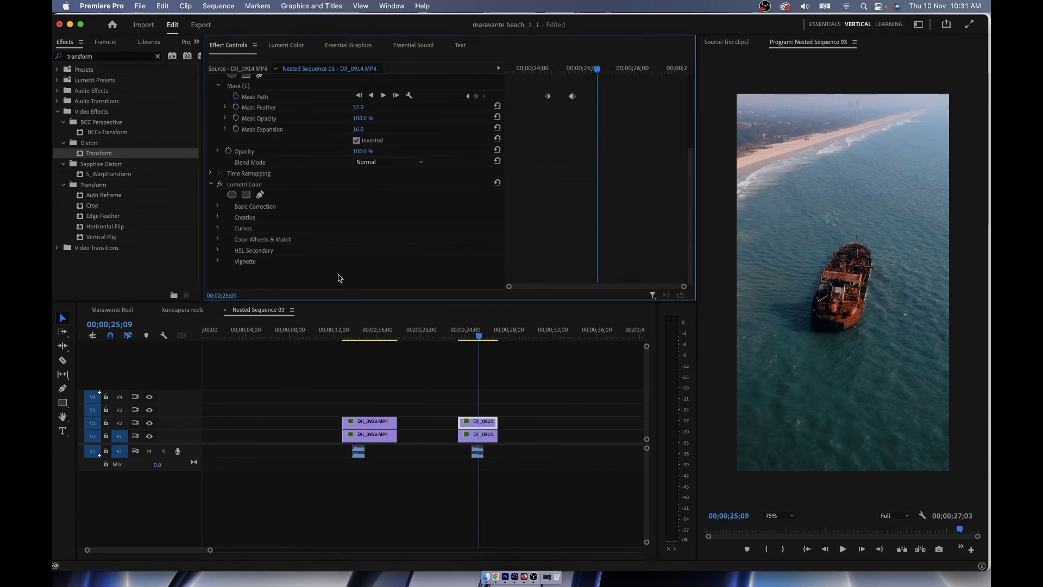
pyautogui.scroll(-5, 340, 278)
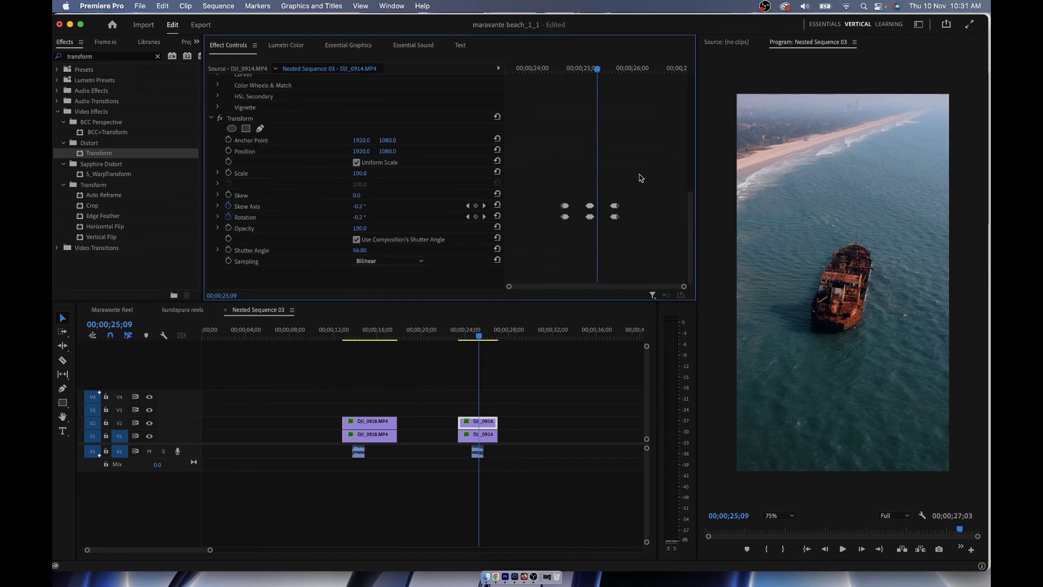
pyautogui.moveTo(606, 243); pyautogui.dragTo(627, 188)
pyautogui.press('Delete')
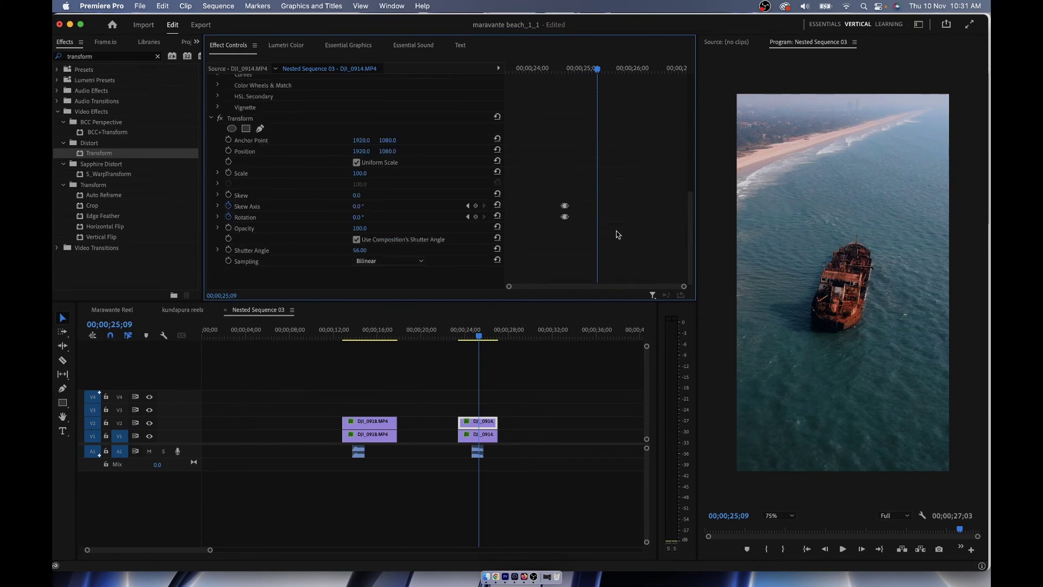
pyautogui.scroll(5, 618, 237)
pyautogui.scroll(-5, 618, 236)
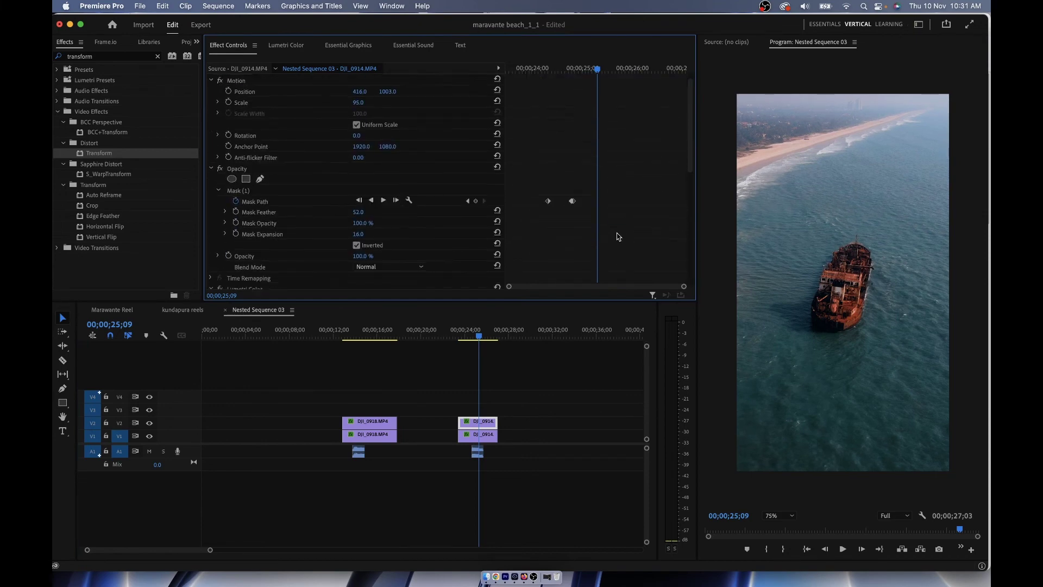
# Align the Skew Axis and Rotation keyframes with the ship's appearance, preview, and save
pyautogui.click(576, 67)
pyautogui.moveTo(691, 171); pyautogui.dragTo(690, 244)
pyautogui.moveTo(565, 243); pyautogui.dragTo(570, 245)
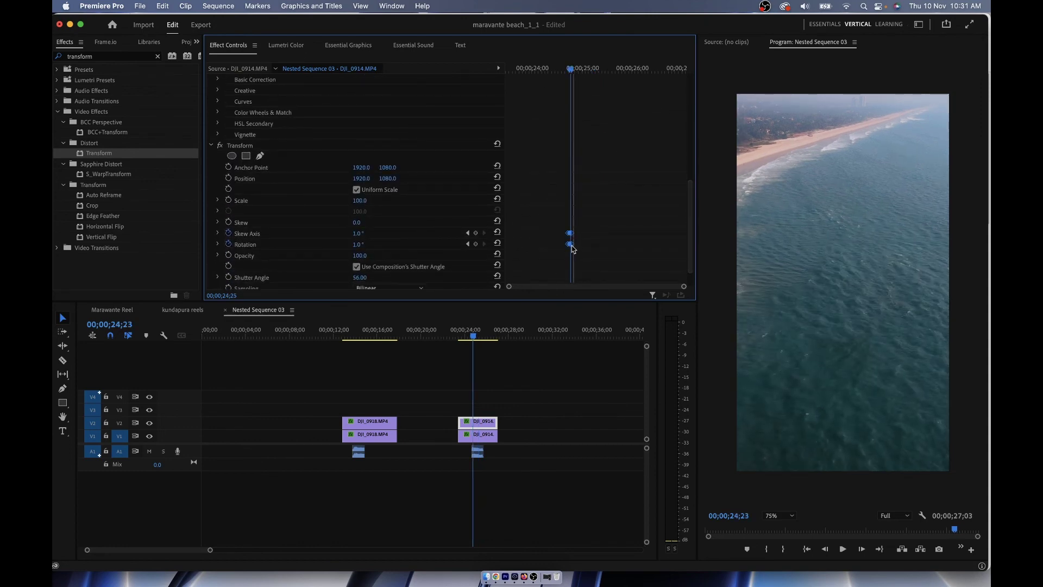
pyautogui.click(578, 489)
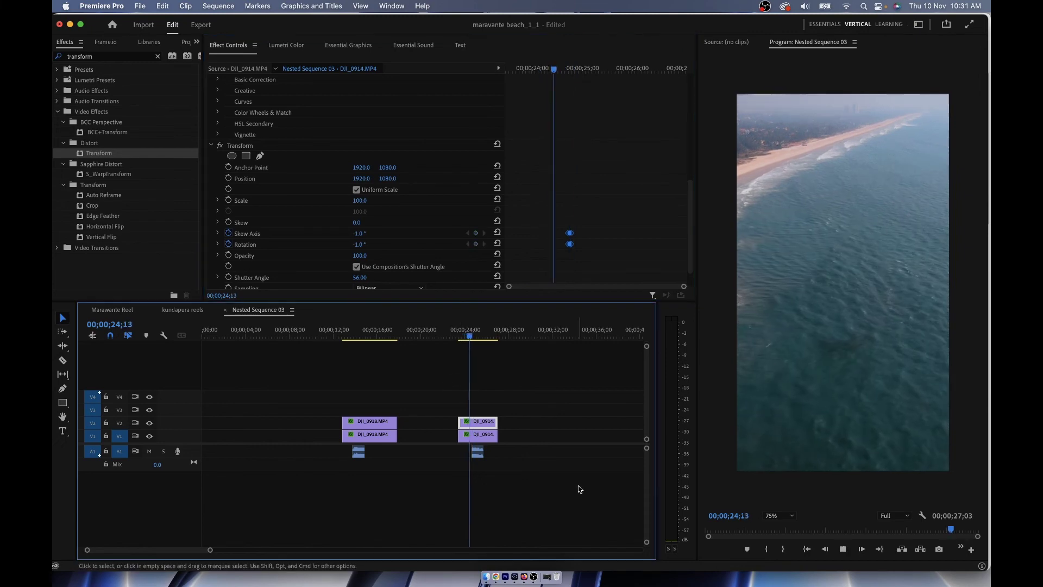
pyautogui.press('space')
pyautogui.press('space')
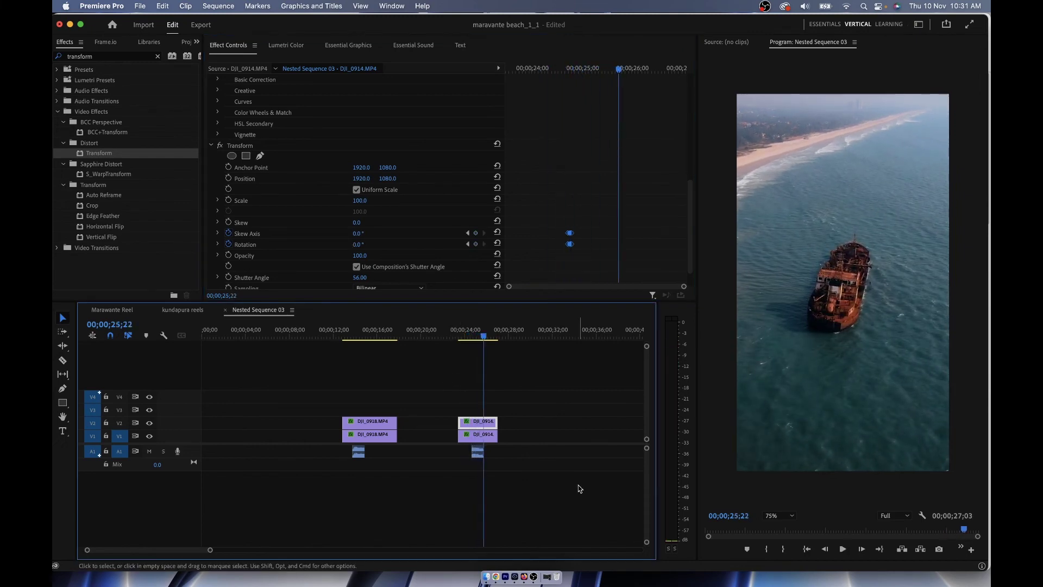
pyautogui.press('super+s')
pyautogui.click(491, 330)
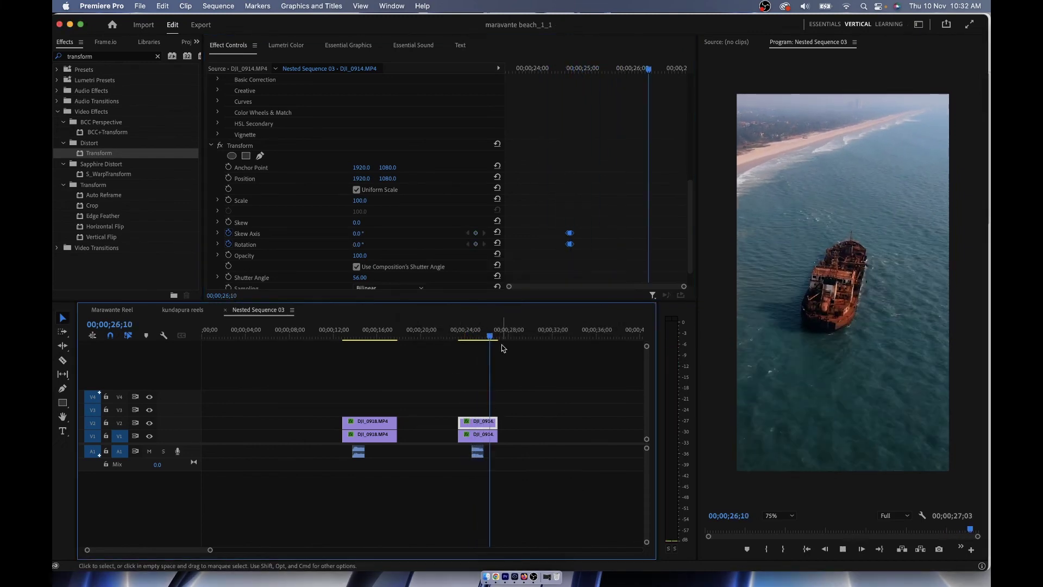
# Switch to the Maravante Reel sequence, play a short preview, and save the project
pyautogui.click(183, 310)
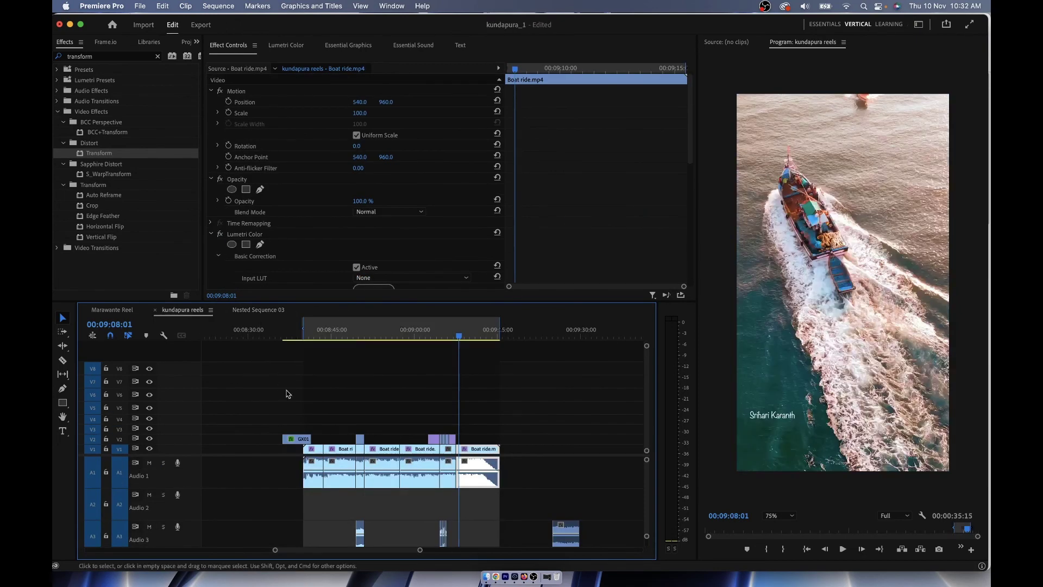
pyautogui.click(112, 309)
pyautogui.click(402, 336)
pyautogui.press('space')
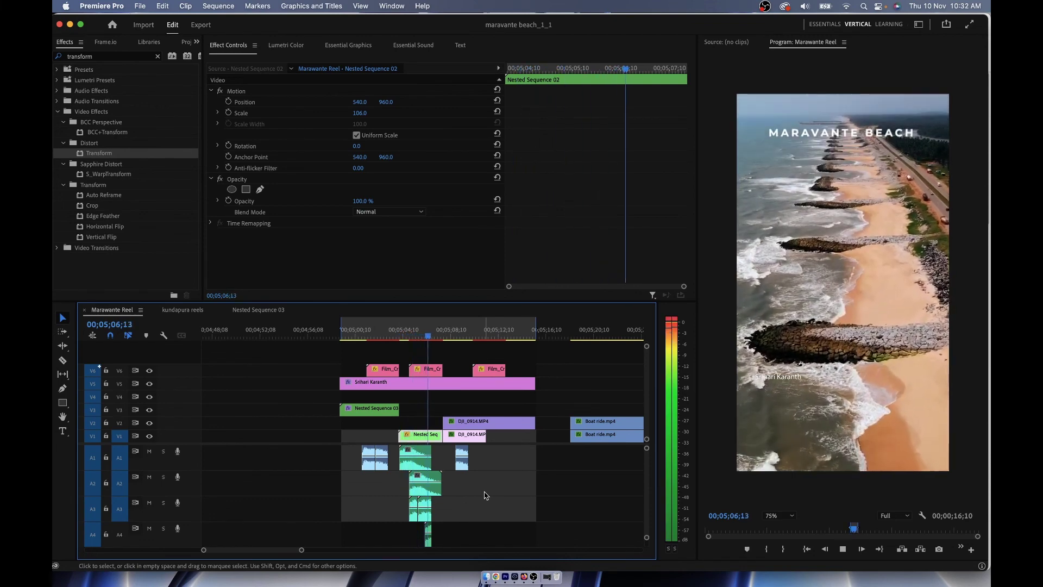
pyautogui.press('space')
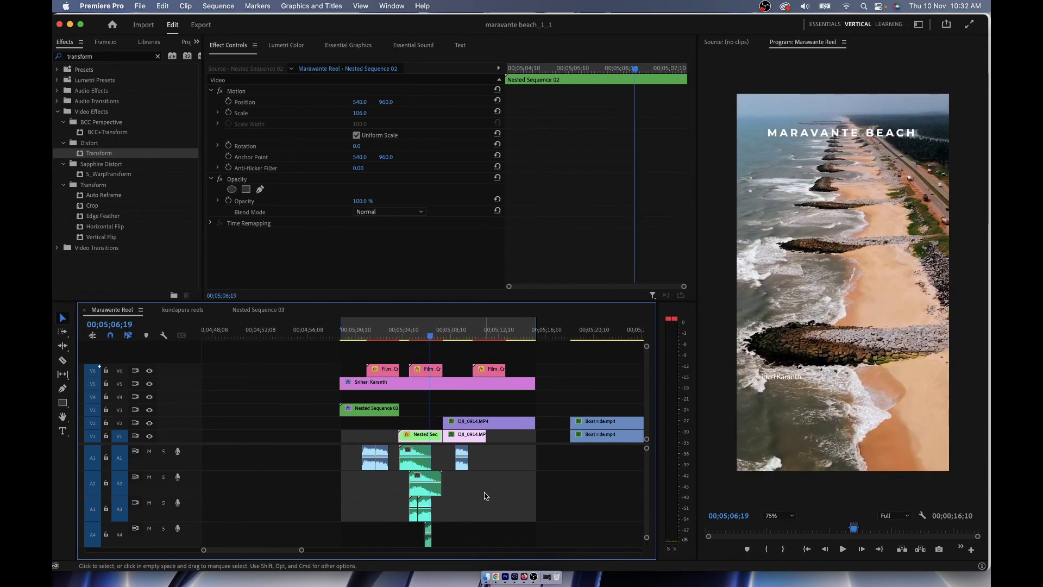
pyautogui.press('super+s')
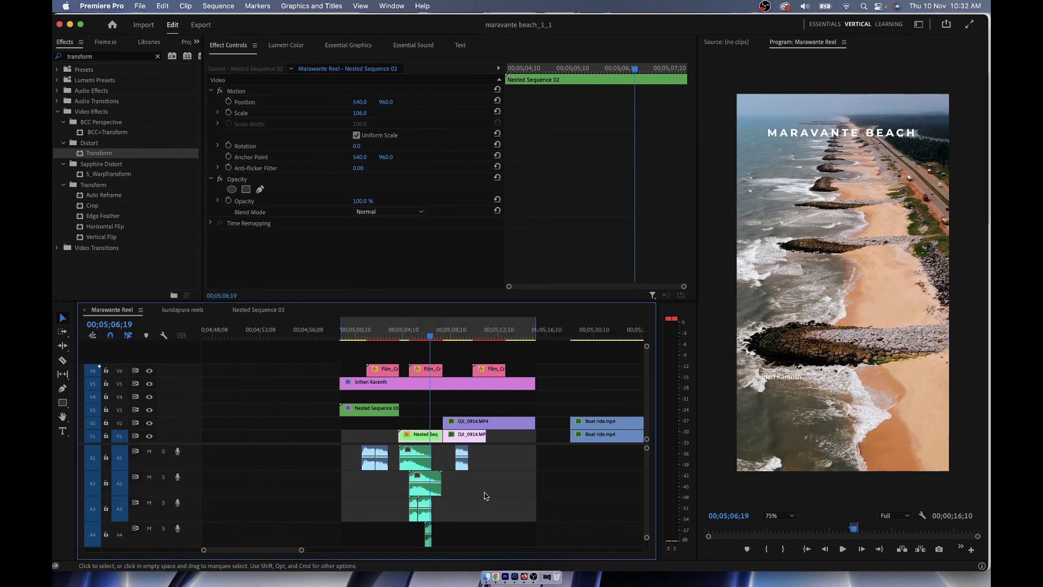